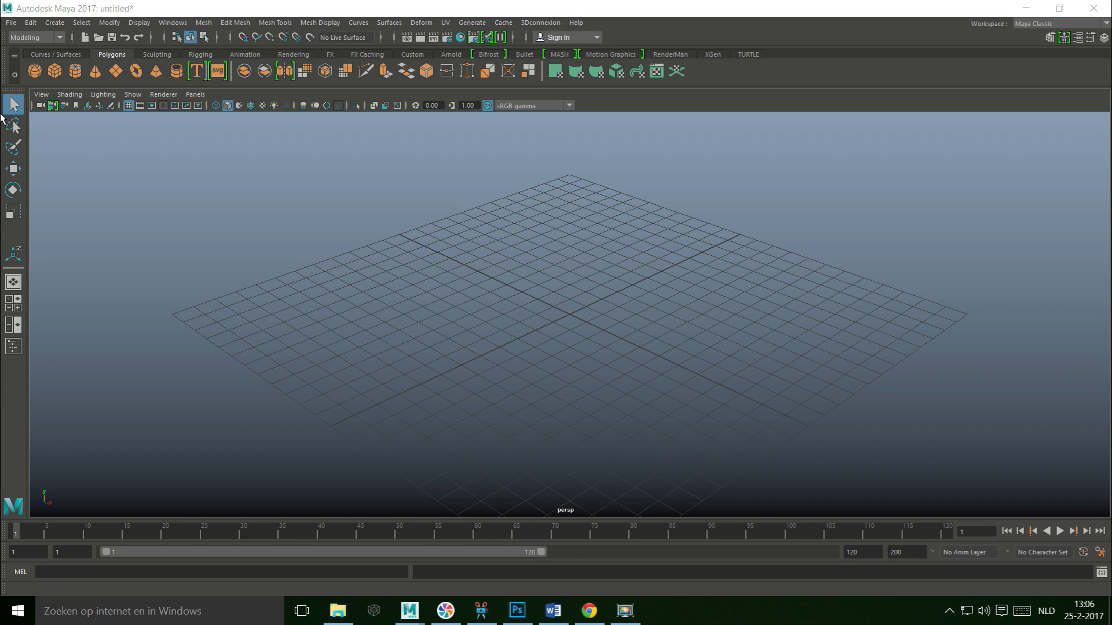
Switch the menu set to Animation and change the workspace to Modeling - Standard
{"action": "left_click", "coordinate": [41, 40]}
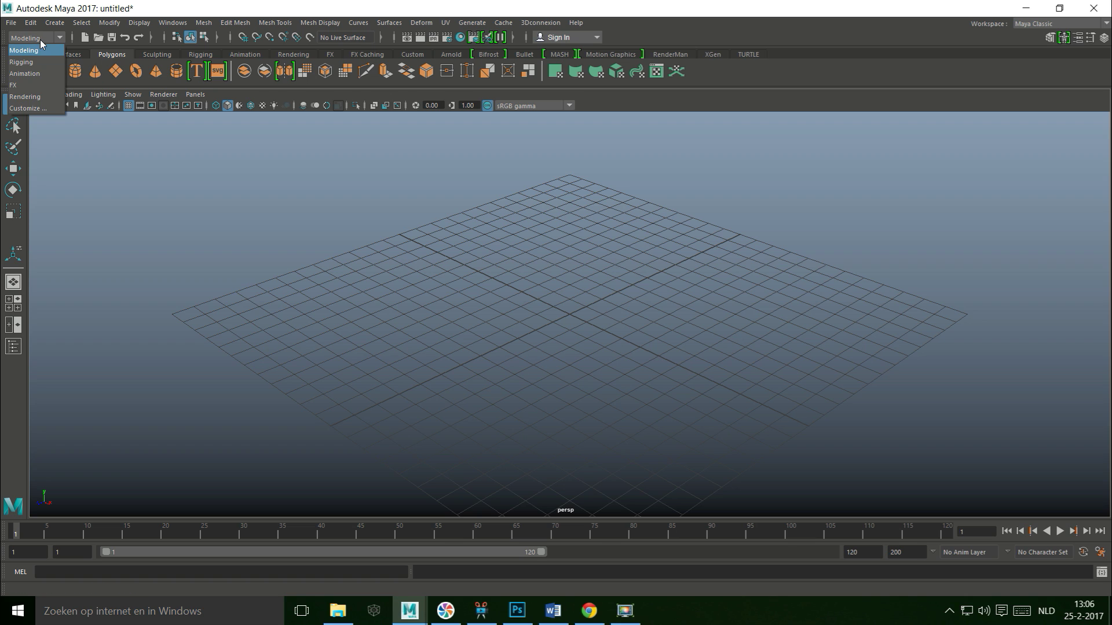
{"action": "left_click", "coordinate": [37, 73]}
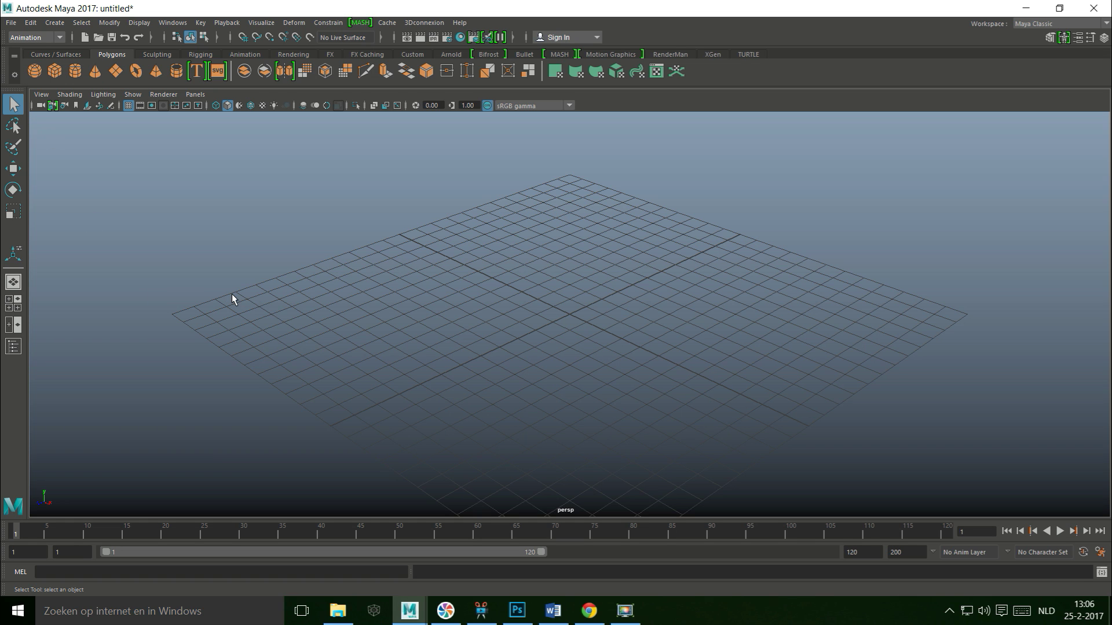
{"action": "left_click", "coordinate": [179, 27]}
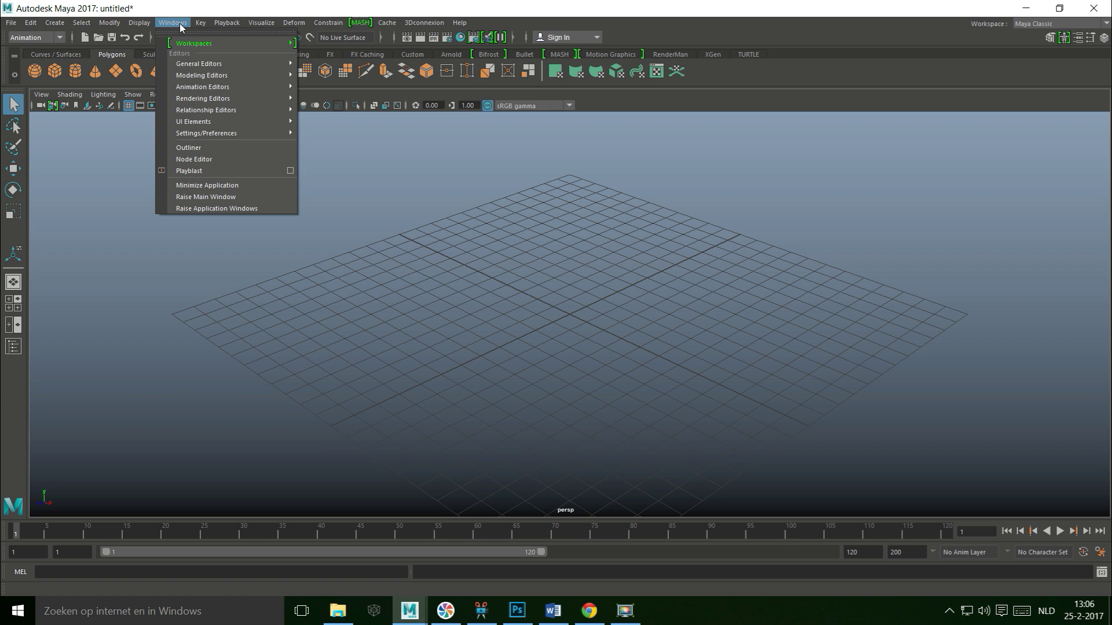
{"action": "mouse_move", "coordinate": [199, 43]}
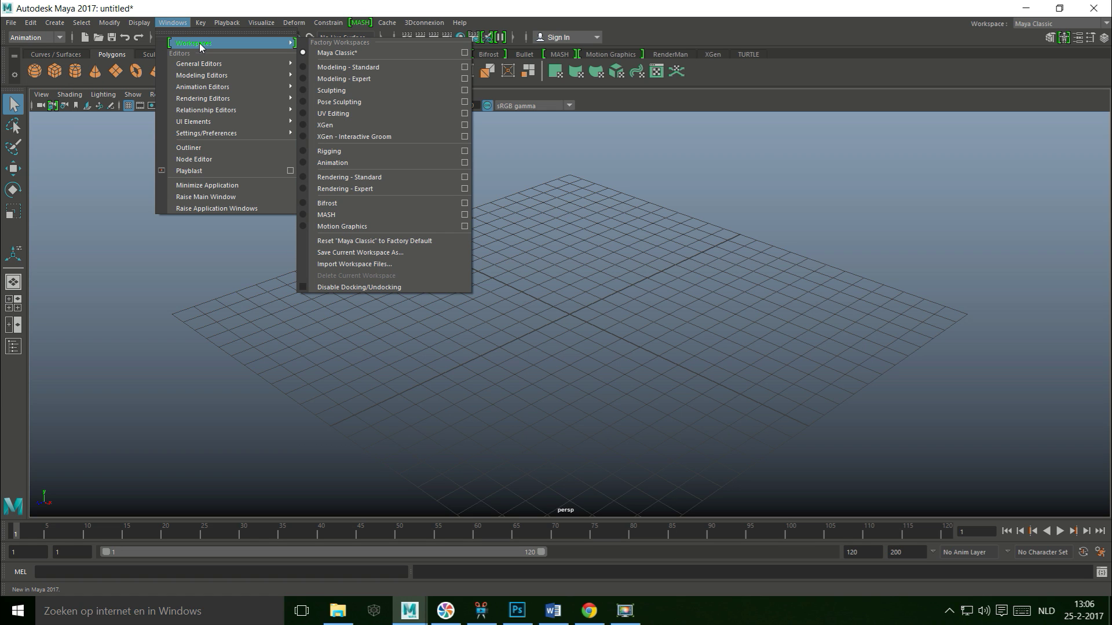
{"action": "left_click", "coordinate": [401, 71]}
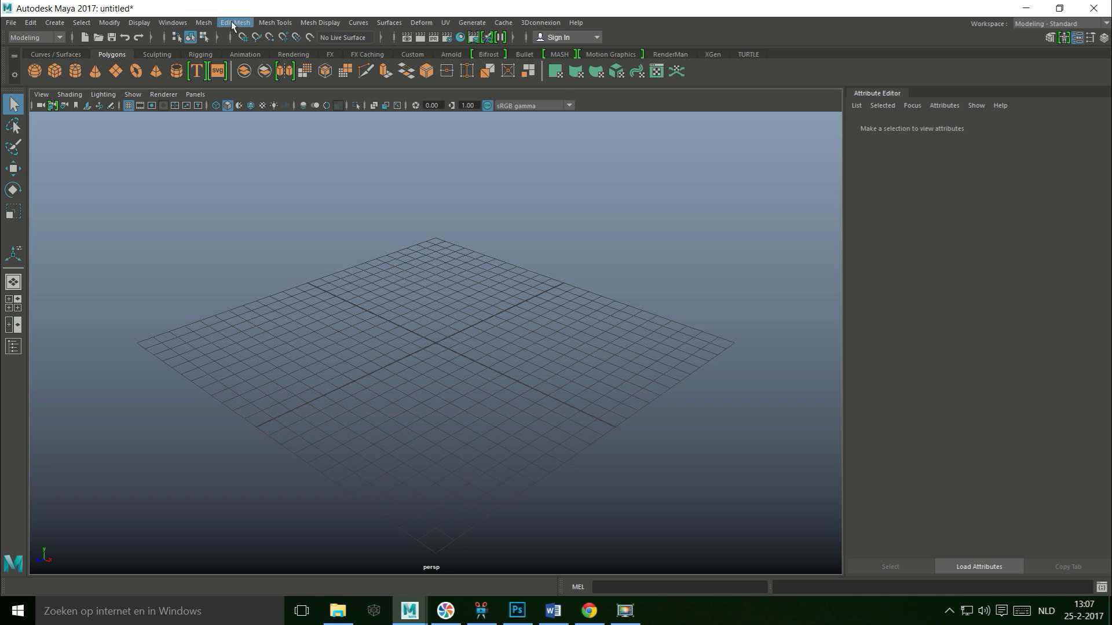
Change the workspace back to Maya Classic
{"action": "left_click", "coordinate": [172, 22]}
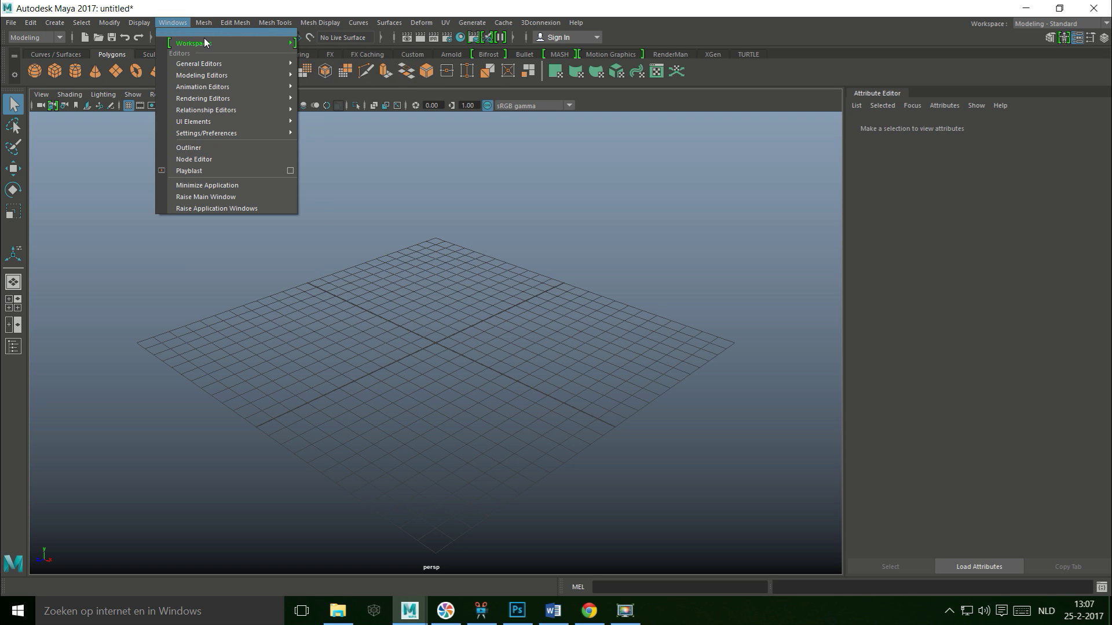
{"action": "key", "text": "Escape"}
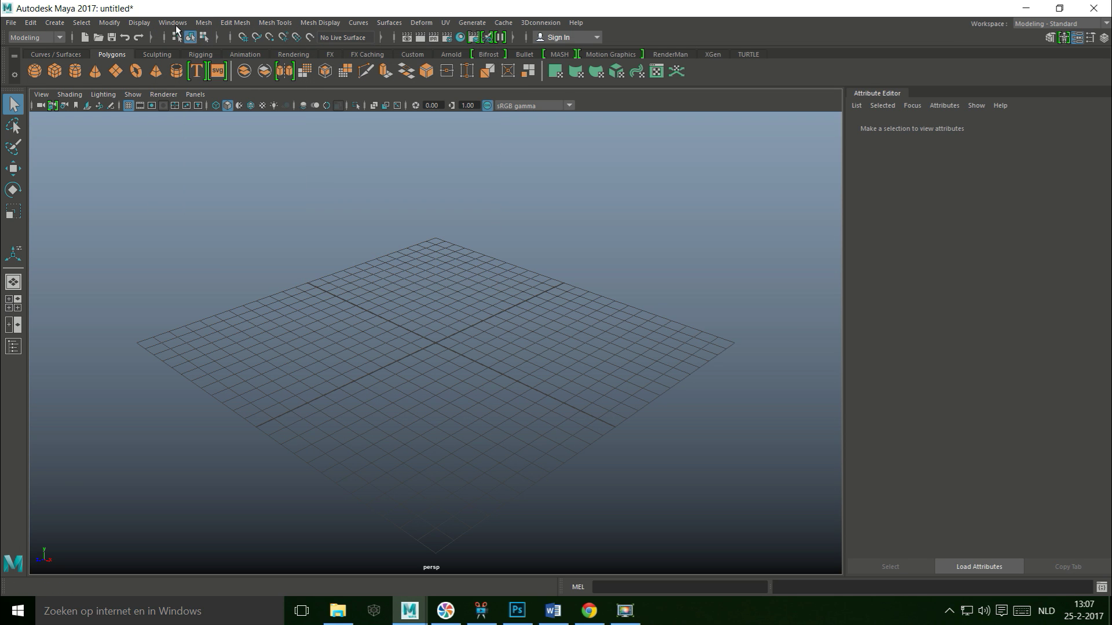
{"action": "left_click", "coordinate": [174, 24]}
{"action": "mouse_move", "coordinate": [231, 43]}
{"action": "left_click", "coordinate": [321, 49]}
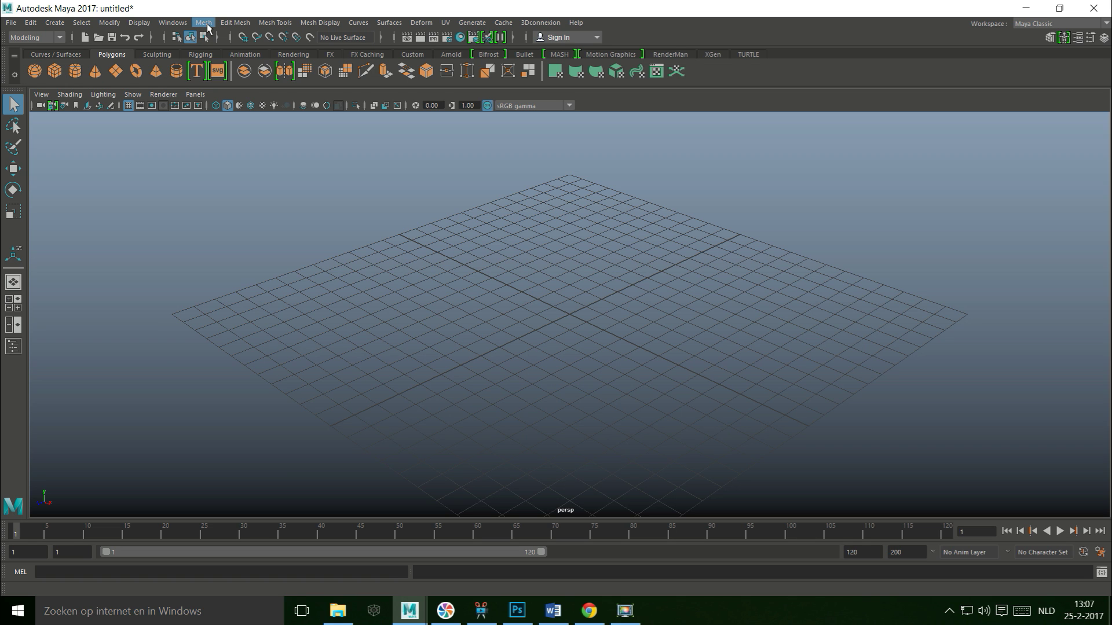
{"action": "left_click", "coordinate": [181, 25]}
{"action": "mouse_move", "coordinate": [215, 47]}
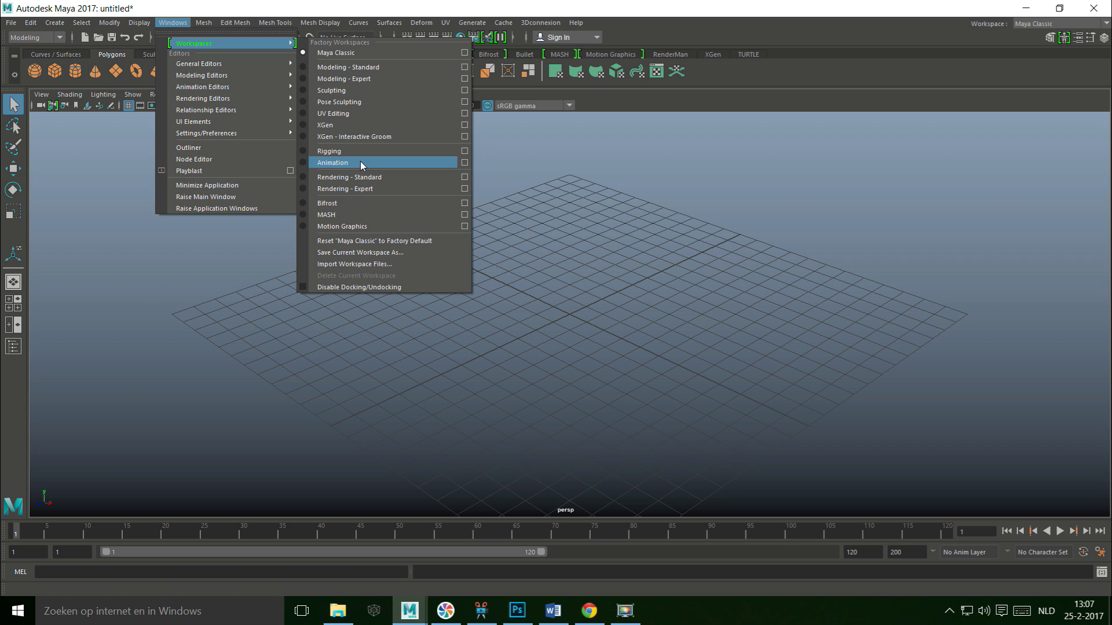
{"action": "left_click", "coordinate": [648, 219]}
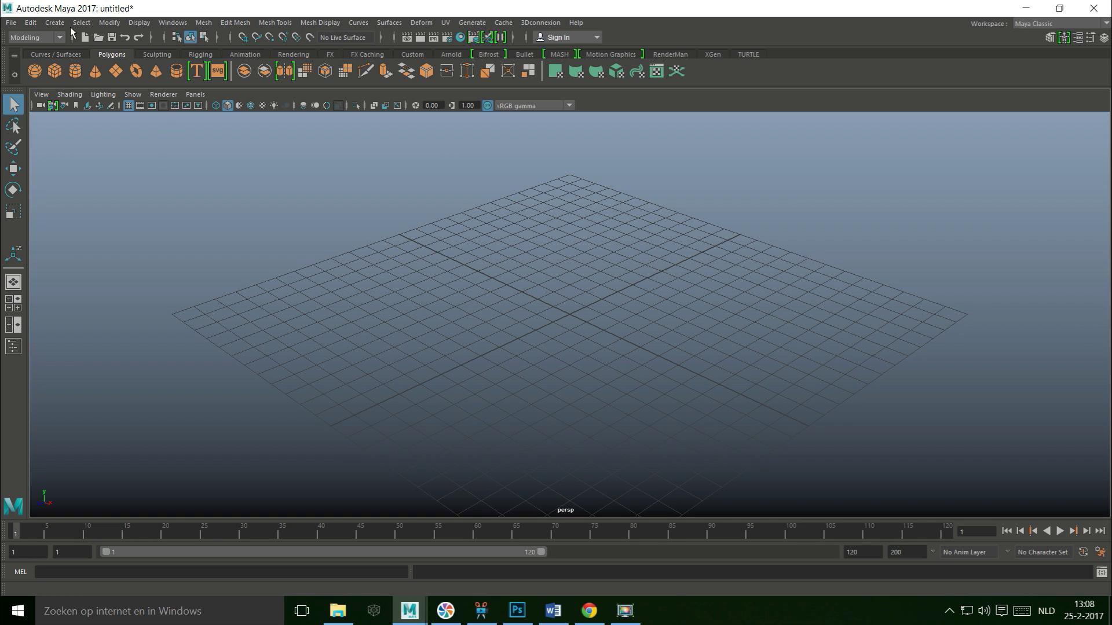
Set the time working unit to Film (24 fps) in the general Settings preferences and close the preferences
{"action": "left_click", "coordinate": [173, 22]}
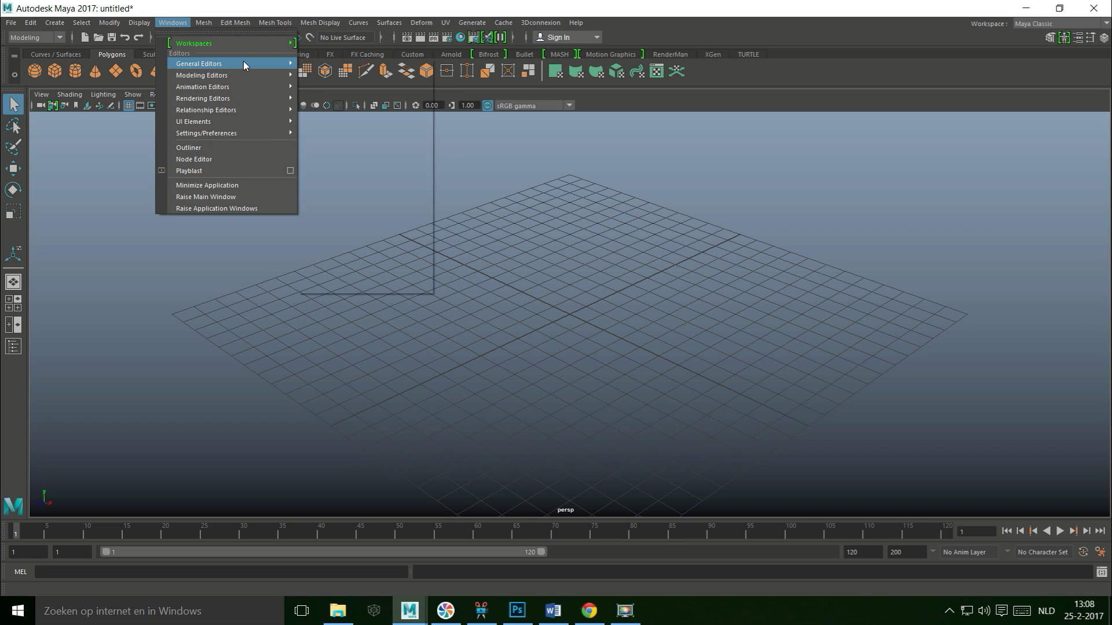
{"action": "mouse_move", "coordinate": [266, 134]}
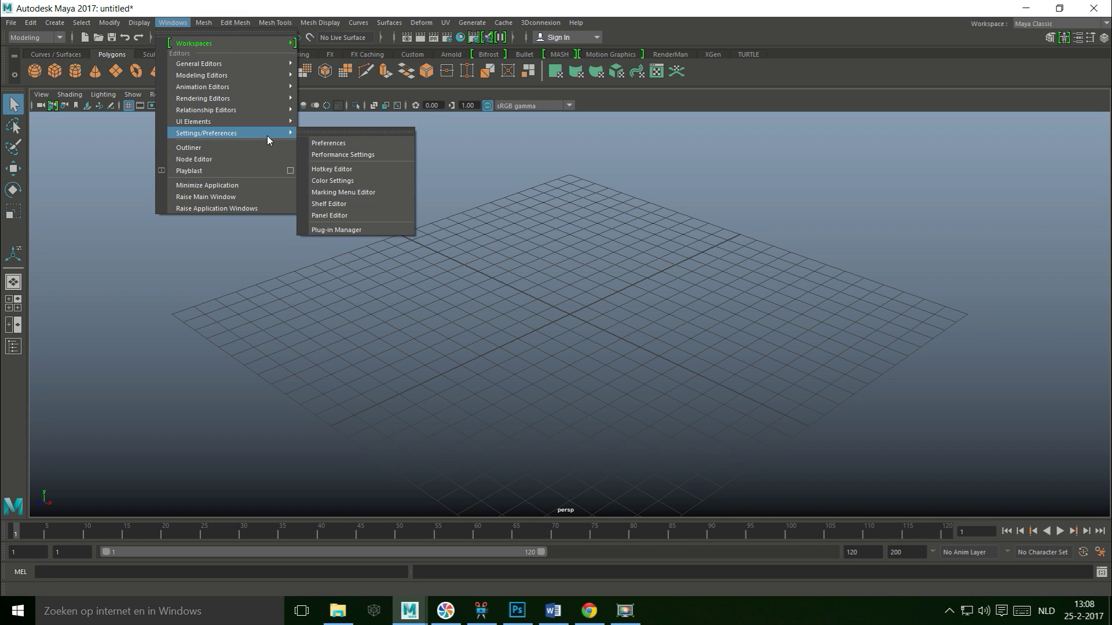
{"action": "left_click", "coordinate": [345, 143]}
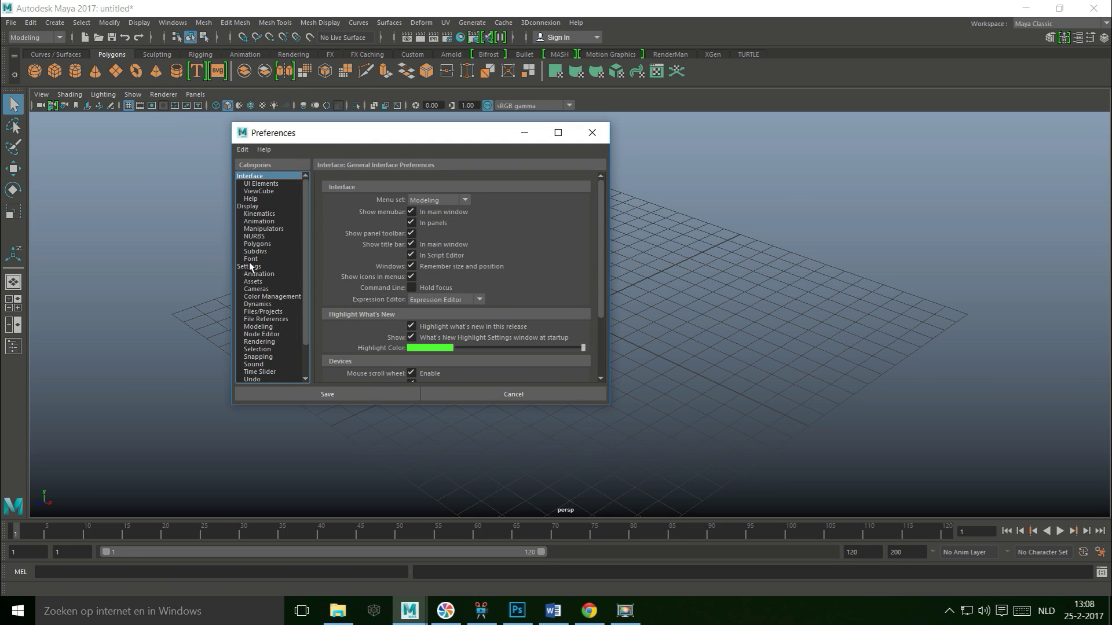
{"action": "left_click", "coordinate": [250, 267]}
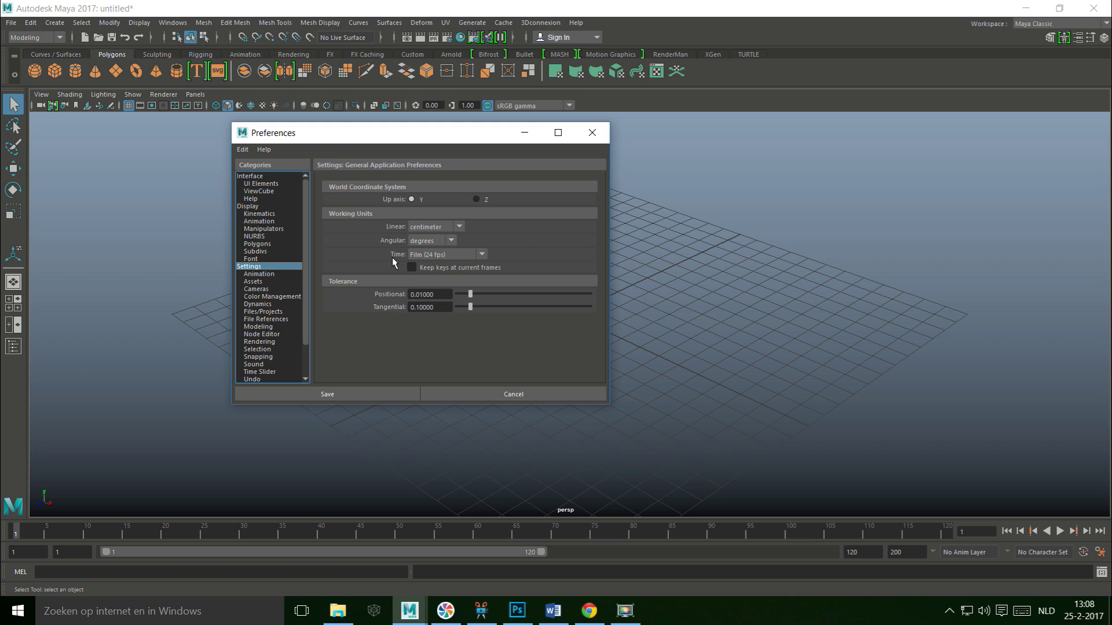
{"action": "left_click", "coordinate": [482, 256]}
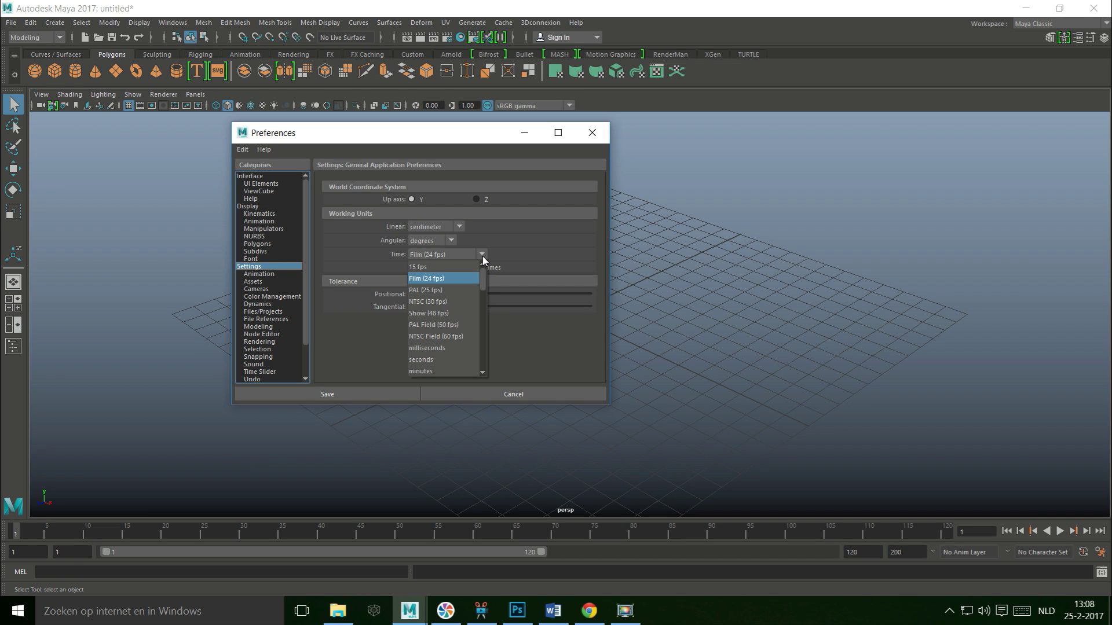
{"action": "left_click", "coordinate": [451, 280]}
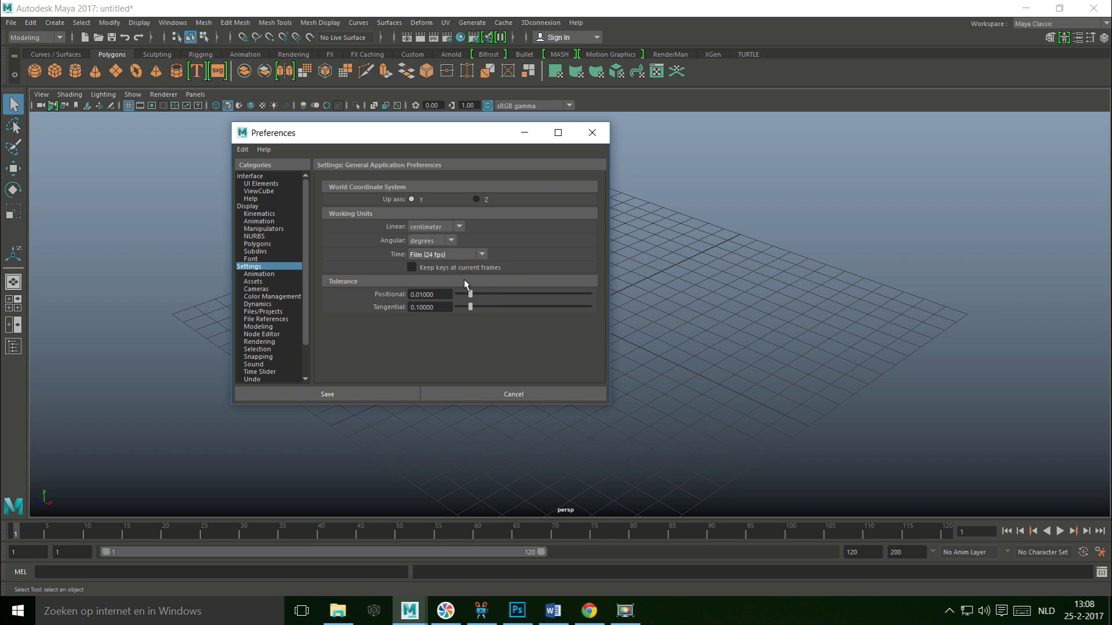
{"action": "left_click", "coordinate": [592, 132]}
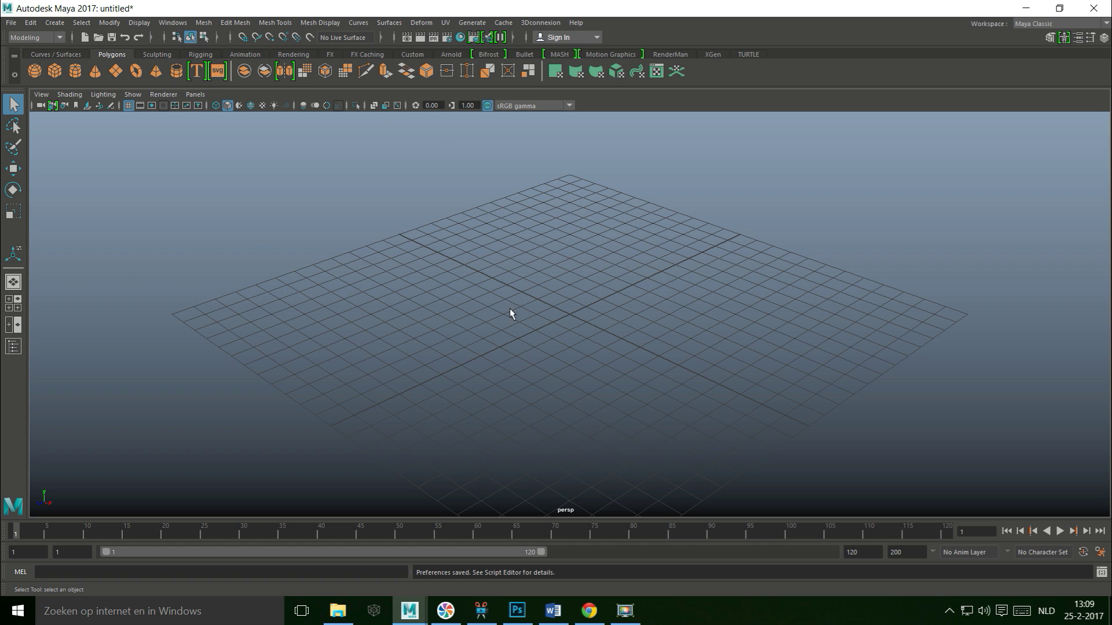
Reopen the preferences to view the general Settings category and close them again
{"action": "left_click", "coordinate": [173, 22]}
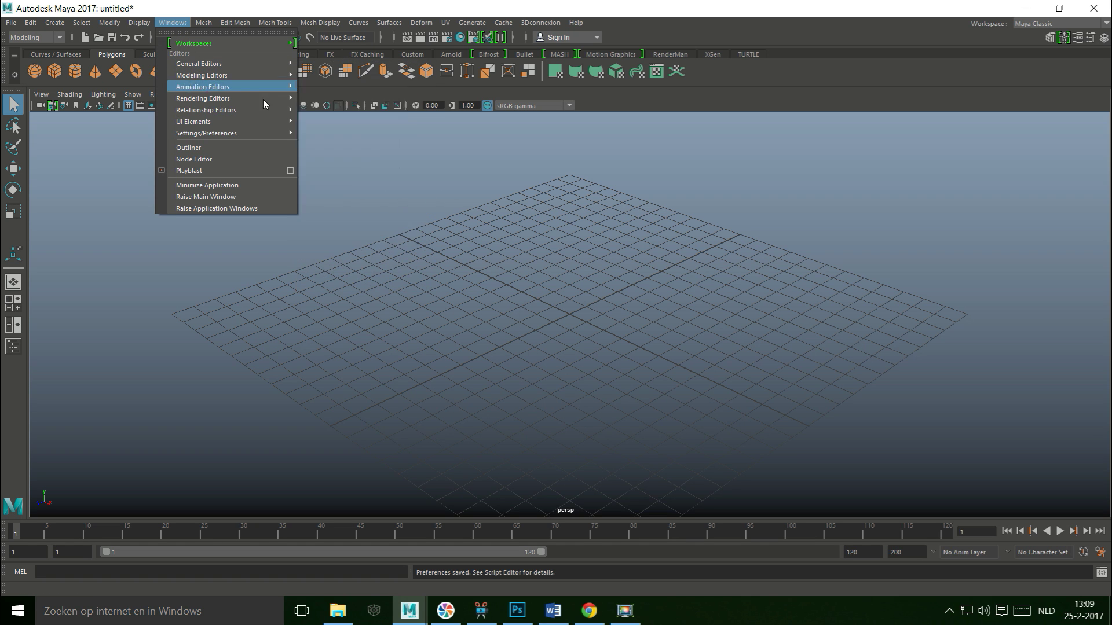
{"action": "mouse_move", "coordinate": [273, 134]}
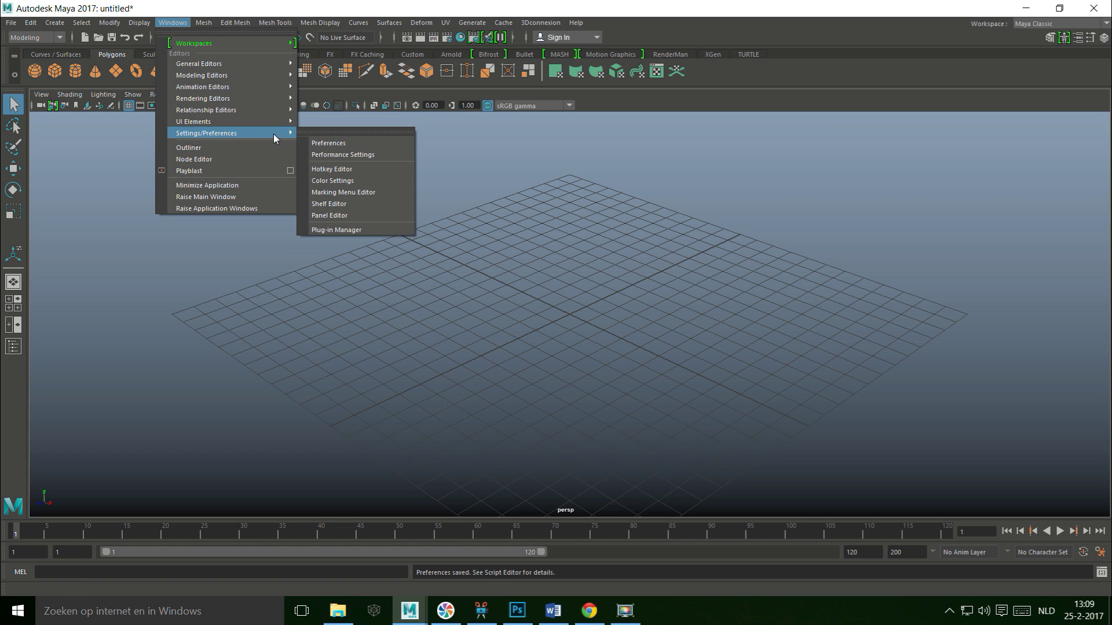
{"action": "left_click", "coordinate": [328, 144]}
{"action": "left_click", "coordinate": [258, 266]}
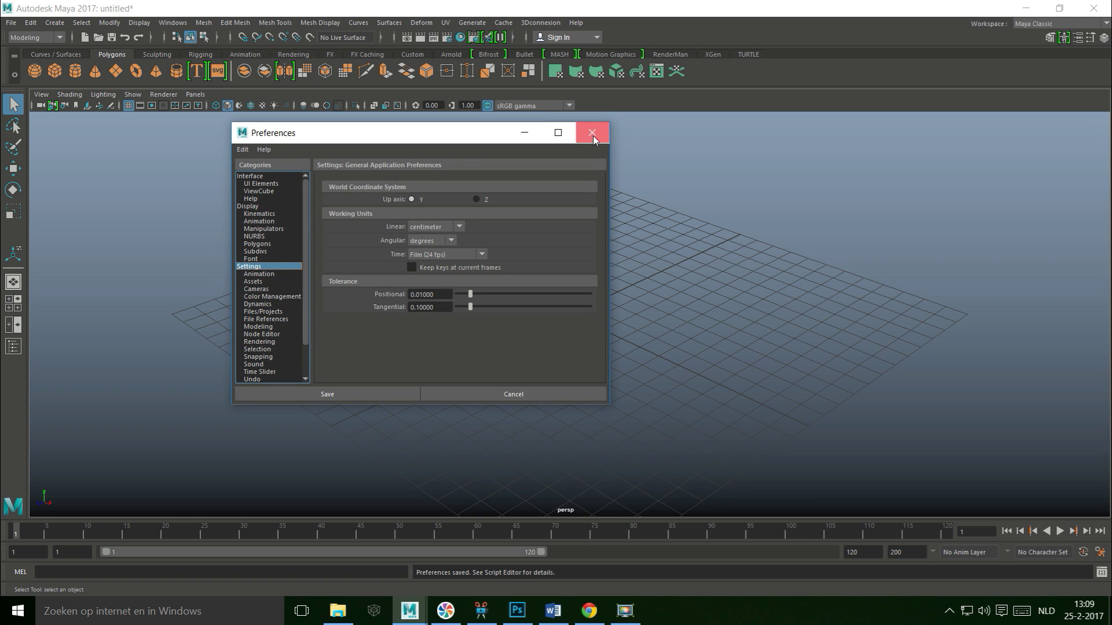
{"action": "left_click", "coordinate": [592, 134]}
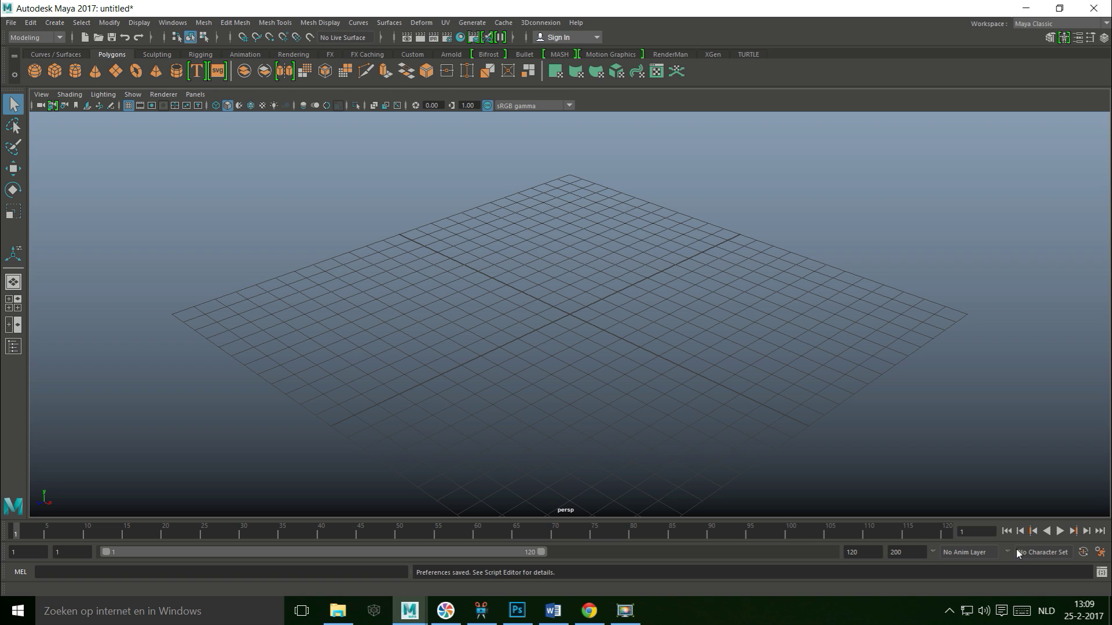
Open the animation preferences and look through the Settings and Time Slider categories
{"action": "left_click", "coordinate": [1100, 554]}
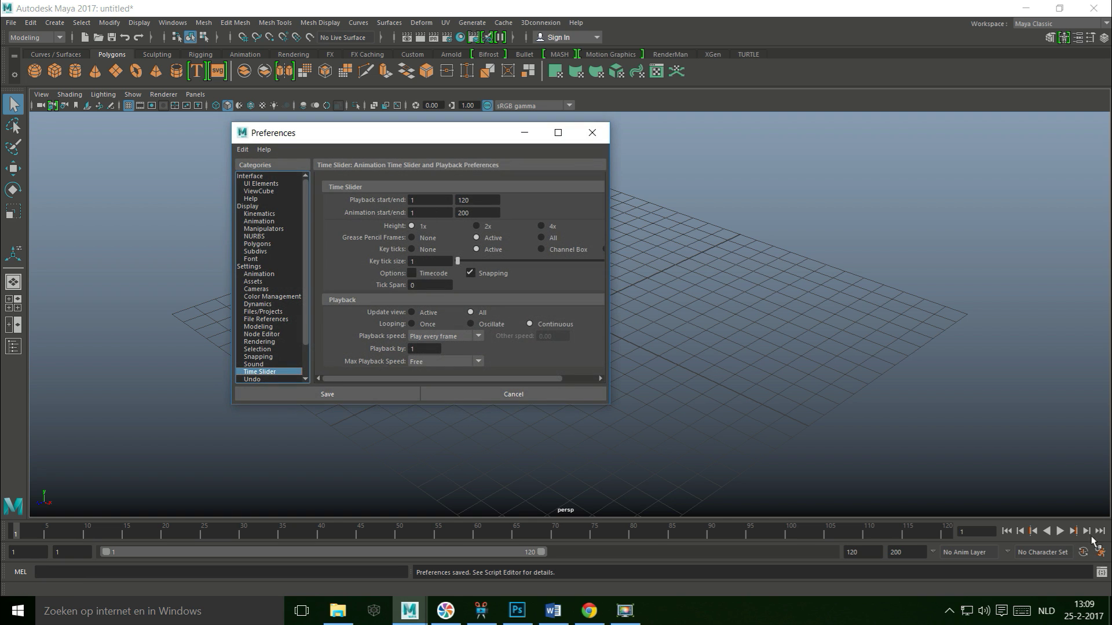
{"action": "left_click", "coordinate": [249, 267]}
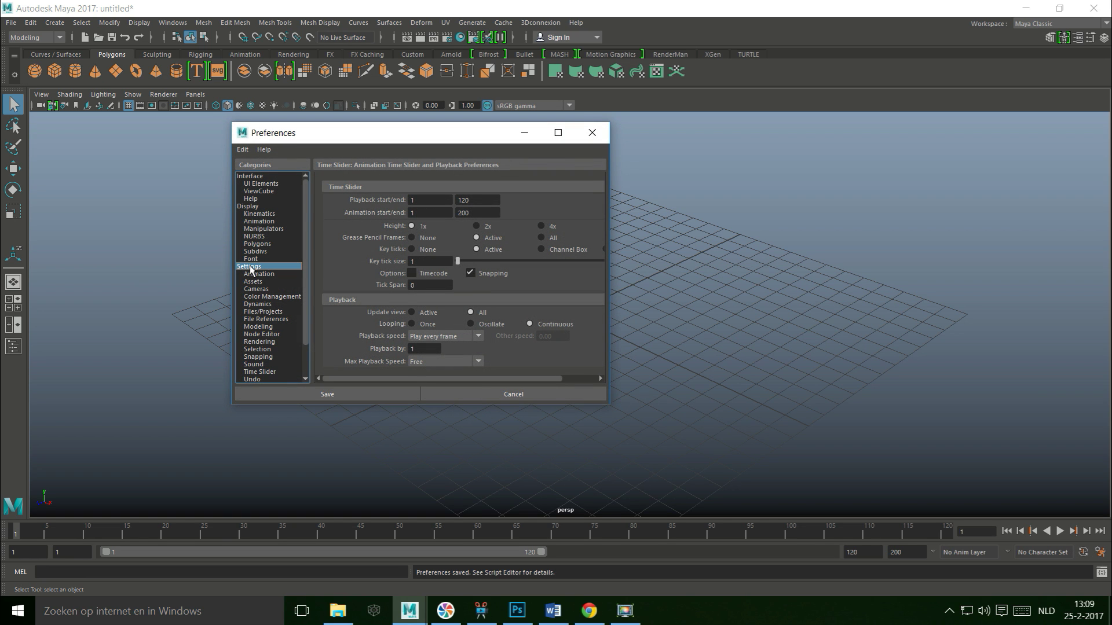
{"action": "left_click", "coordinate": [268, 372]}
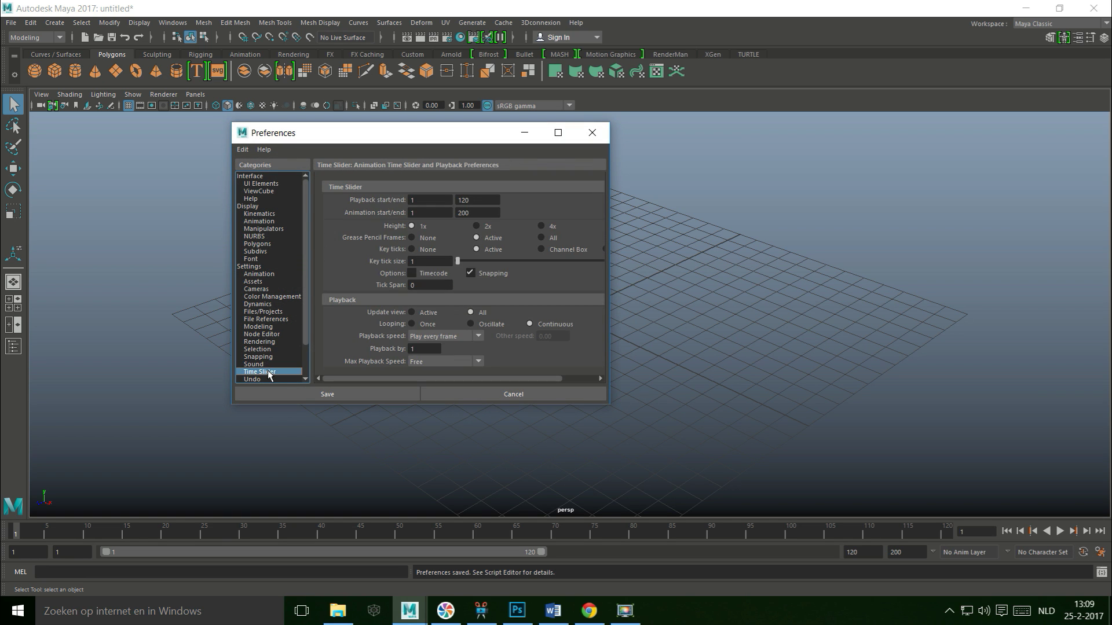
{"action": "left_click", "coordinate": [253, 268]}
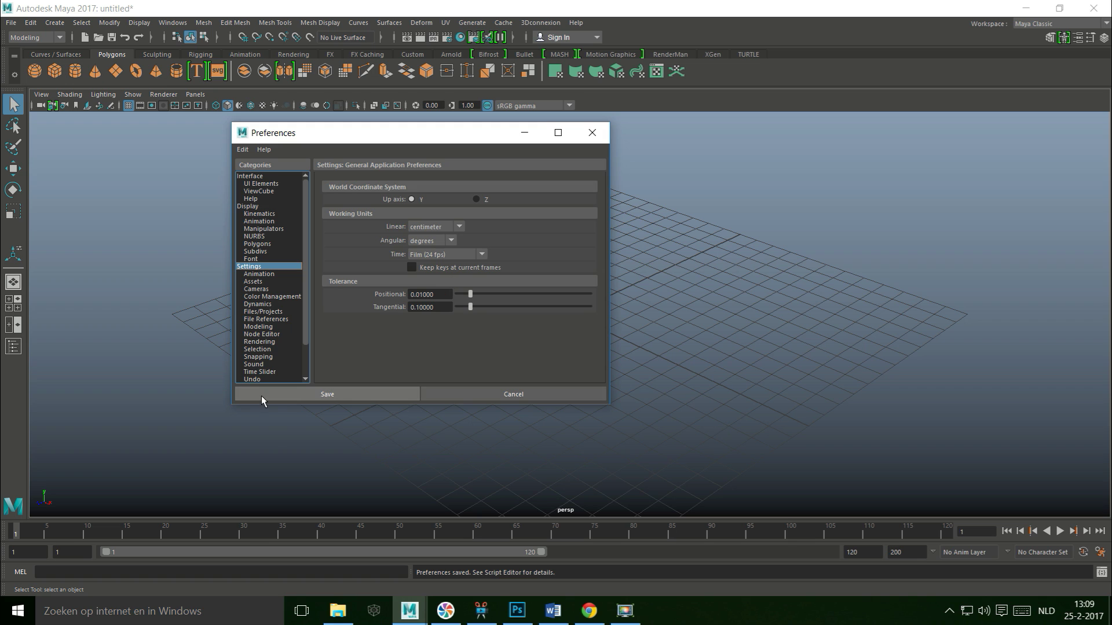
{"action": "left_click", "coordinate": [259, 372]}
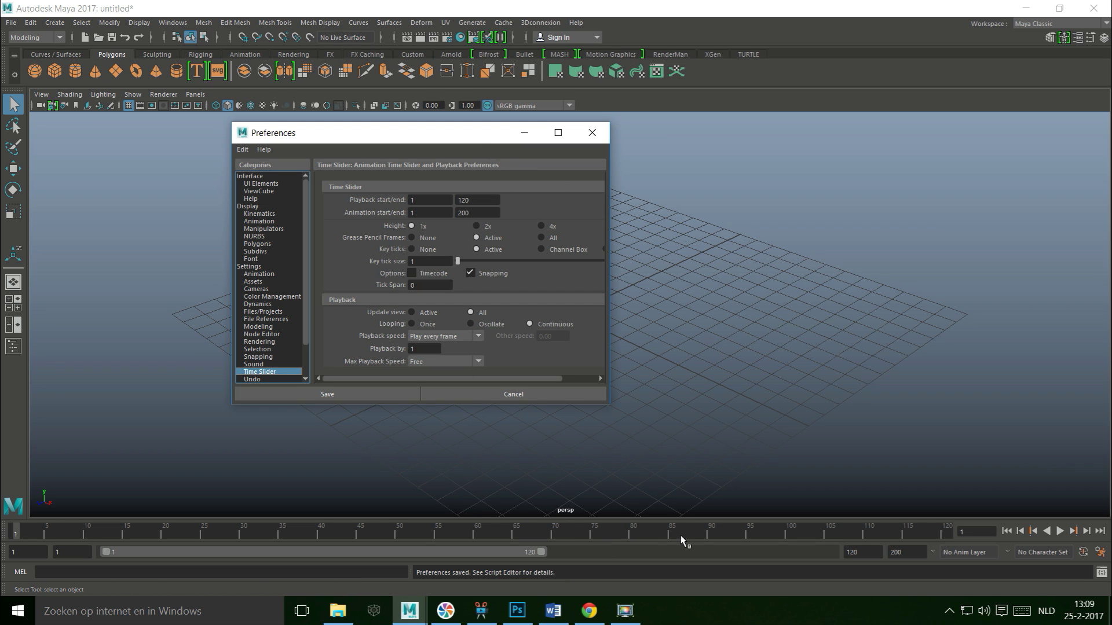
Try the 2x and 4x time slider heights and return the height to 1x
{"action": "left_click", "coordinate": [477, 226]}
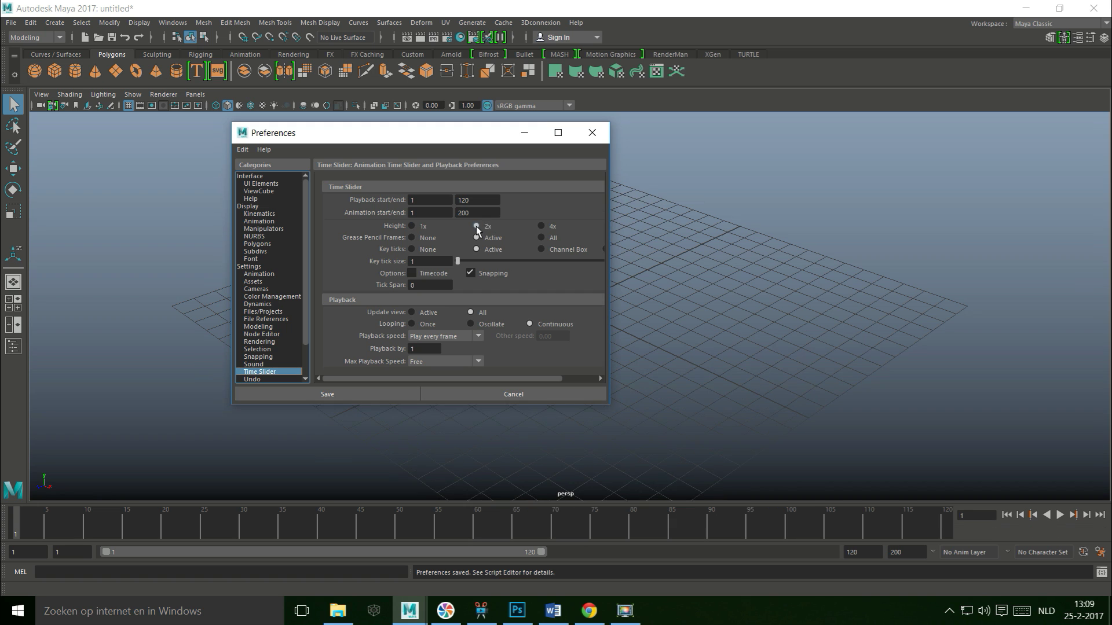
{"action": "left_click", "coordinate": [542, 226]}
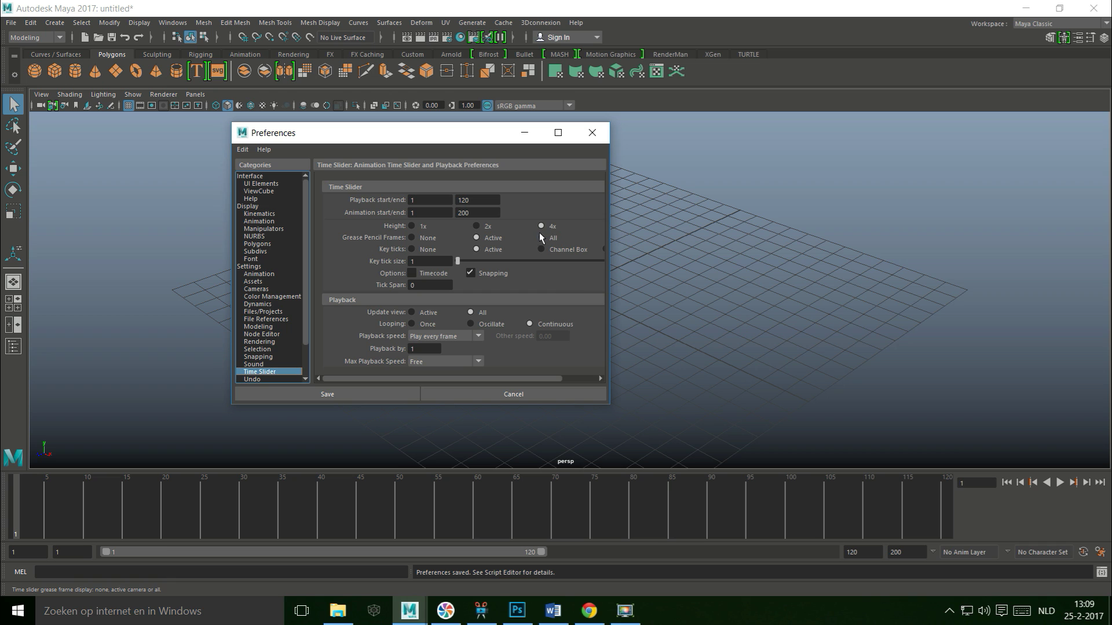
{"action": "left_click", "coordinate": [479, 227]}
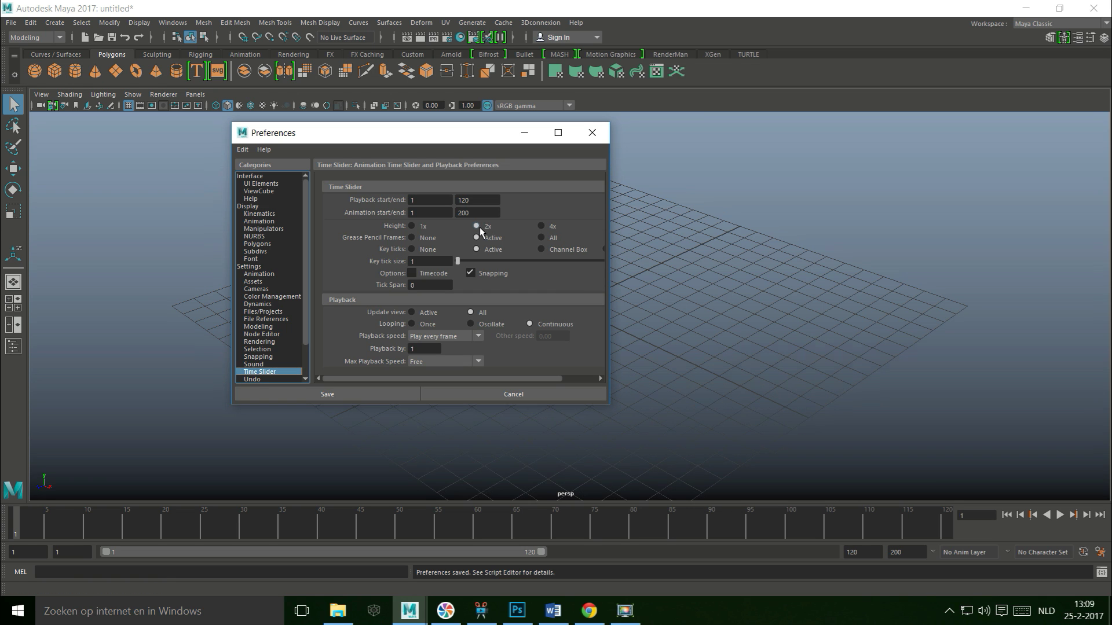
{"action": "left_click", "coordinate": [411, 225]}
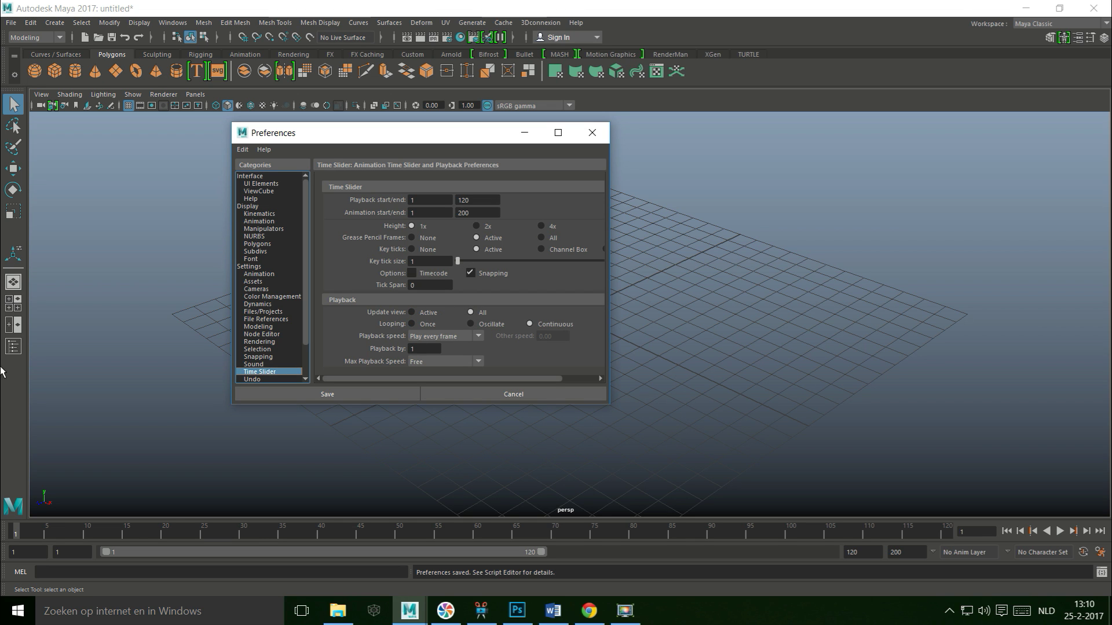
Switch the viewport to the four-view layout and close the Preferences window
{"action": "left_click", "coordinate": [9, 300]}
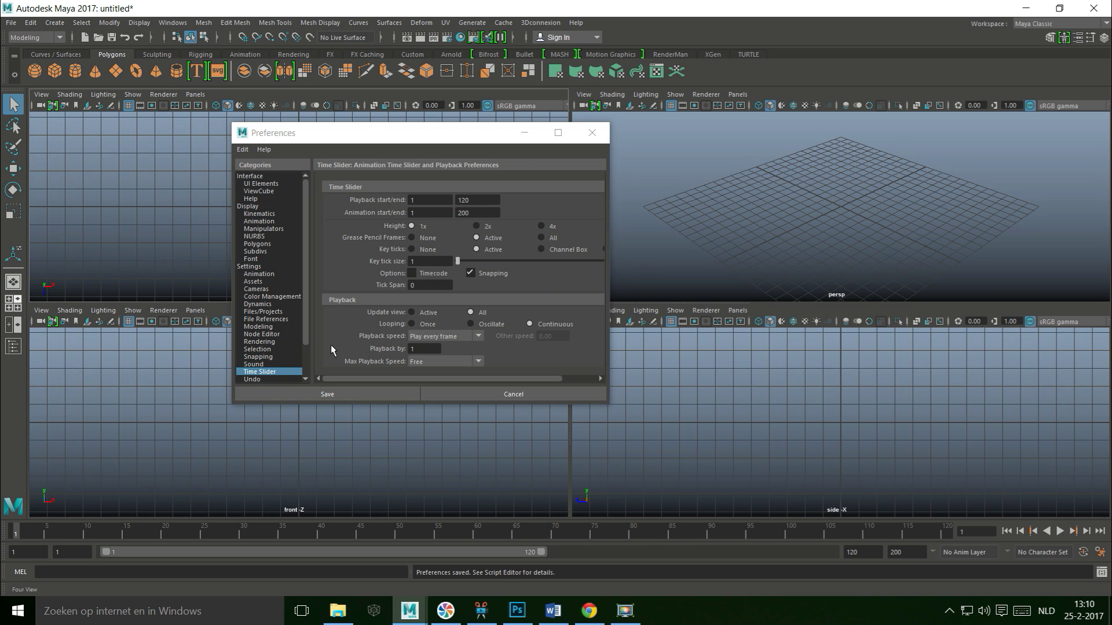
{"action": "left_click_drag", "start_coordinate": [496, 141], "coordinate": [588, 479]}
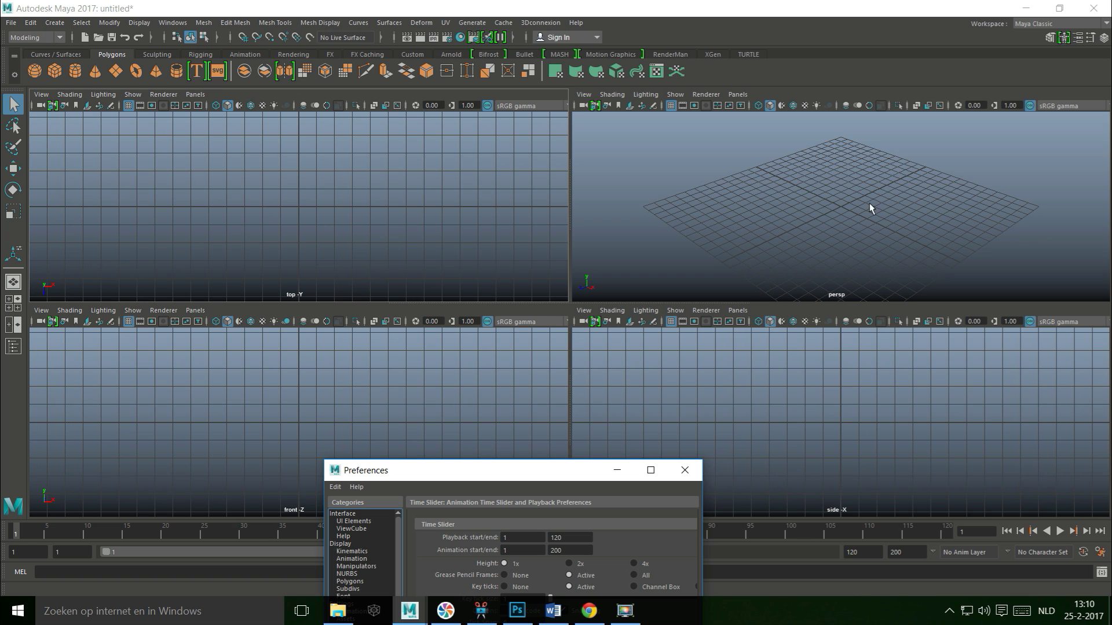
{"action": "left_click_drag", "start_coordinate": [534, 477], "coordinate": [497, 253]}
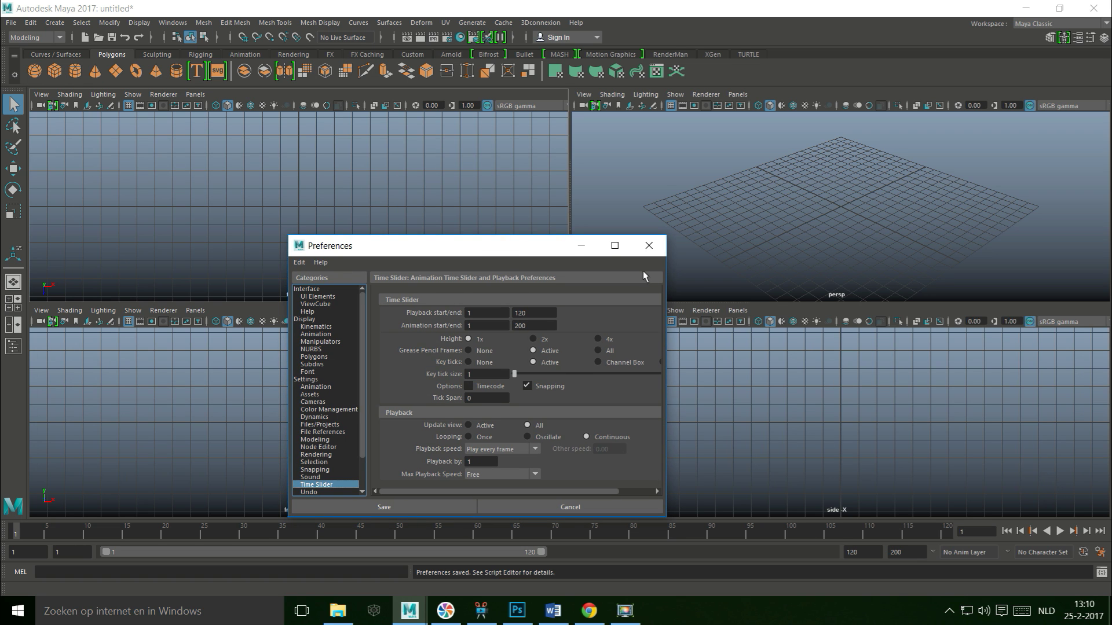
{"action": "left_click", "coordinate": [649, 246]}
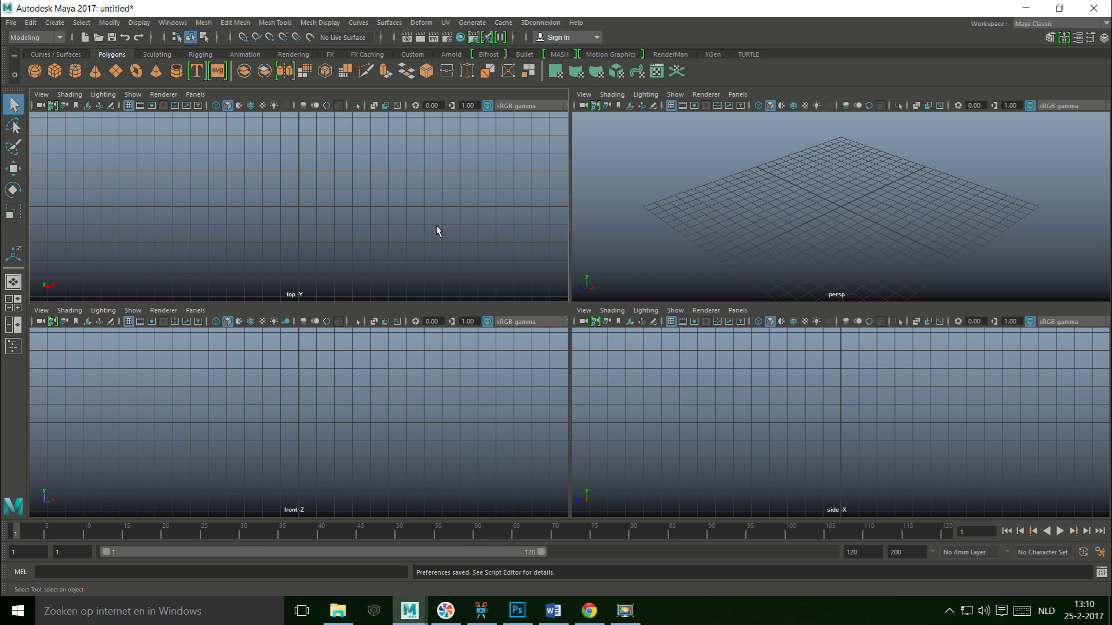
Make the perspective view the active view in the four-view layout
{"action": "left_click", "coordinate": [17, 307]}
{"action": "left_click", "coordinate": [13, 282]}
{"action": "left_click", "coordinate": [854, 224]}
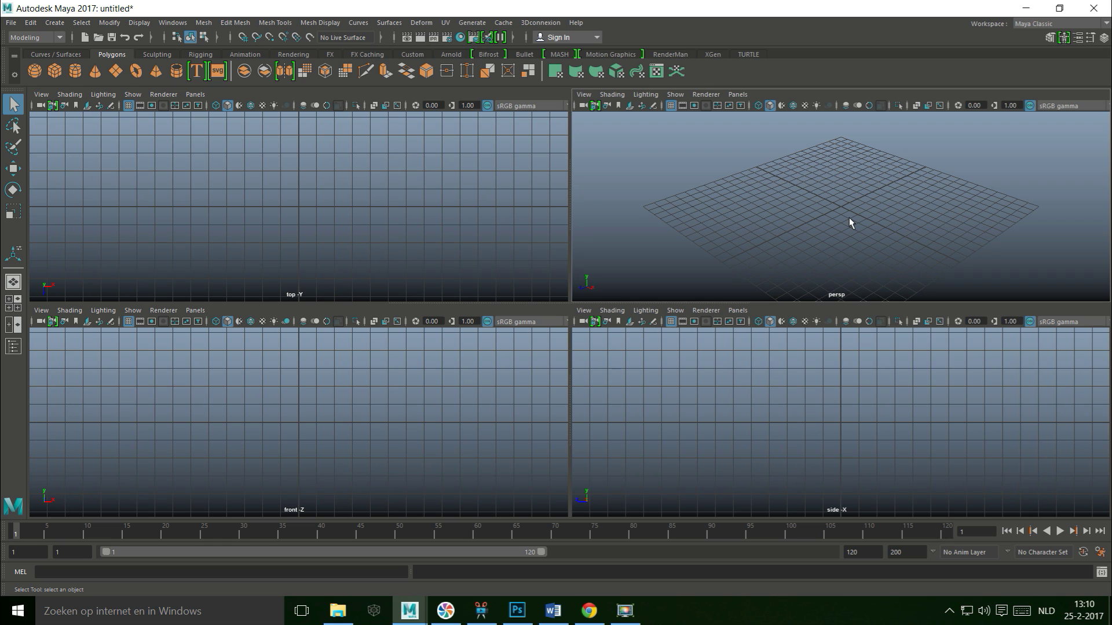
Maximize the perspective view, play the empty timeline briefly, and return to frame 1
{"action": "key", "text": "space"}
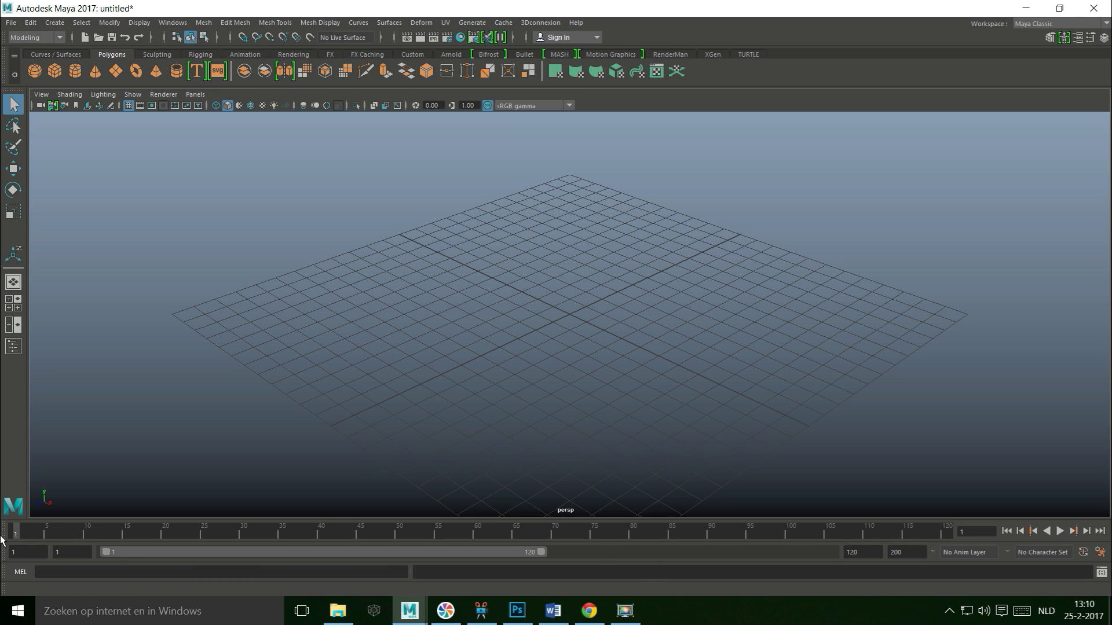
{"action": "key", "text": "alt+v"}
{"action": "key", "text": "alt+v"}
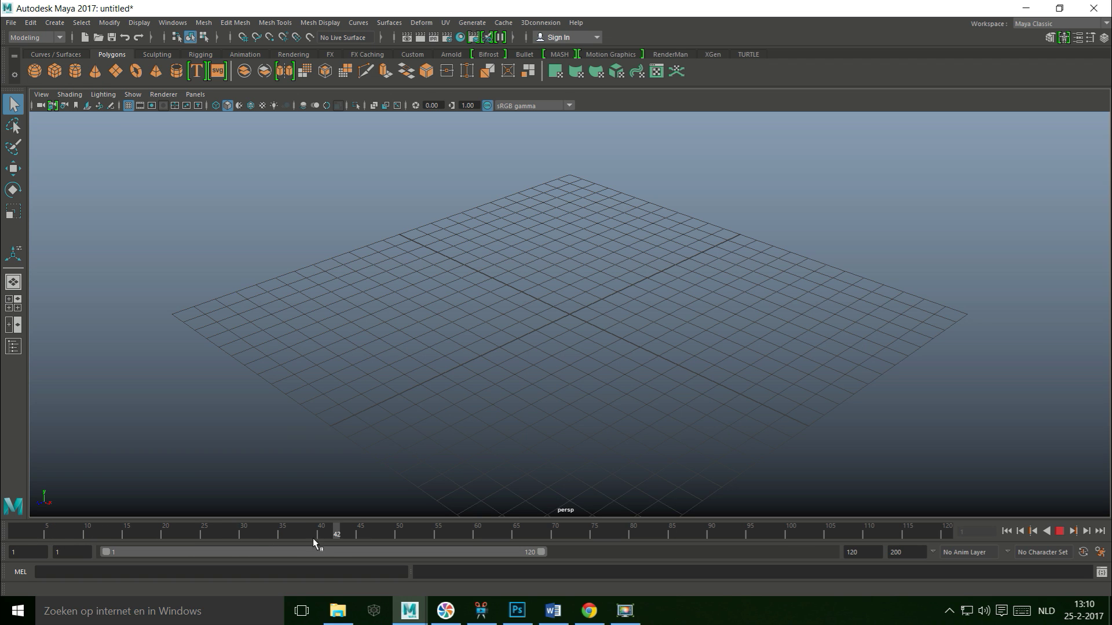
{"action": "key", "text": "alt+shift+v"}
{"action": "left_click_drag", "start_coordinate": [158, 551], "coordinate": [96, 552]}
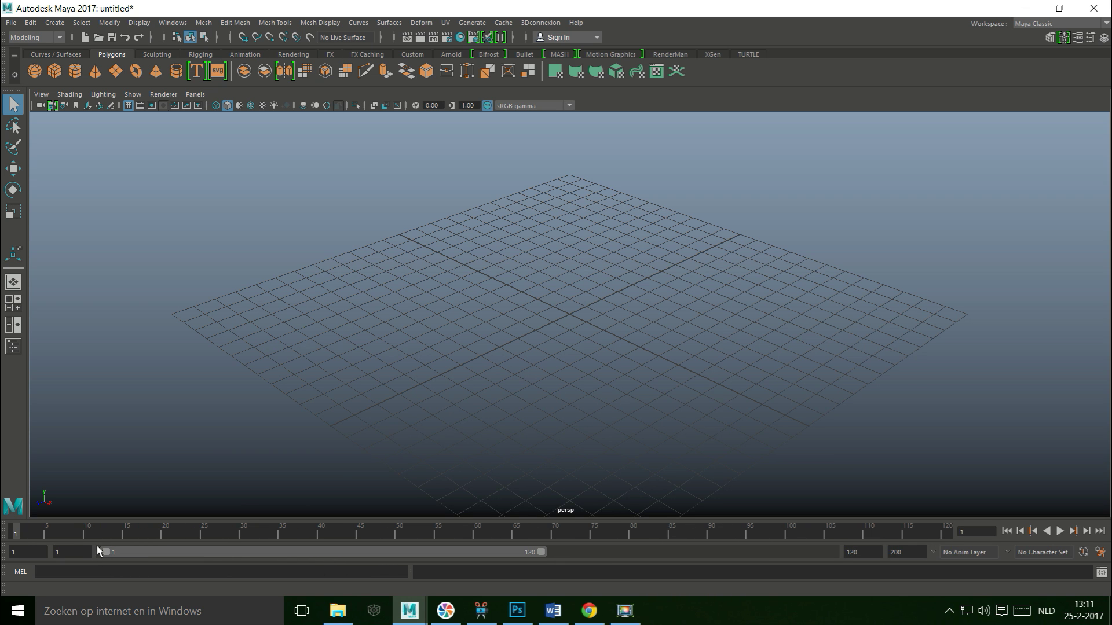
Create a polygon cube at the grid centre and move it along negative X to the grid's edge
{"action": "left_click_drag", "start_coordinate": [390, 373], "coordinate": [432, 367], "text": "alt"}
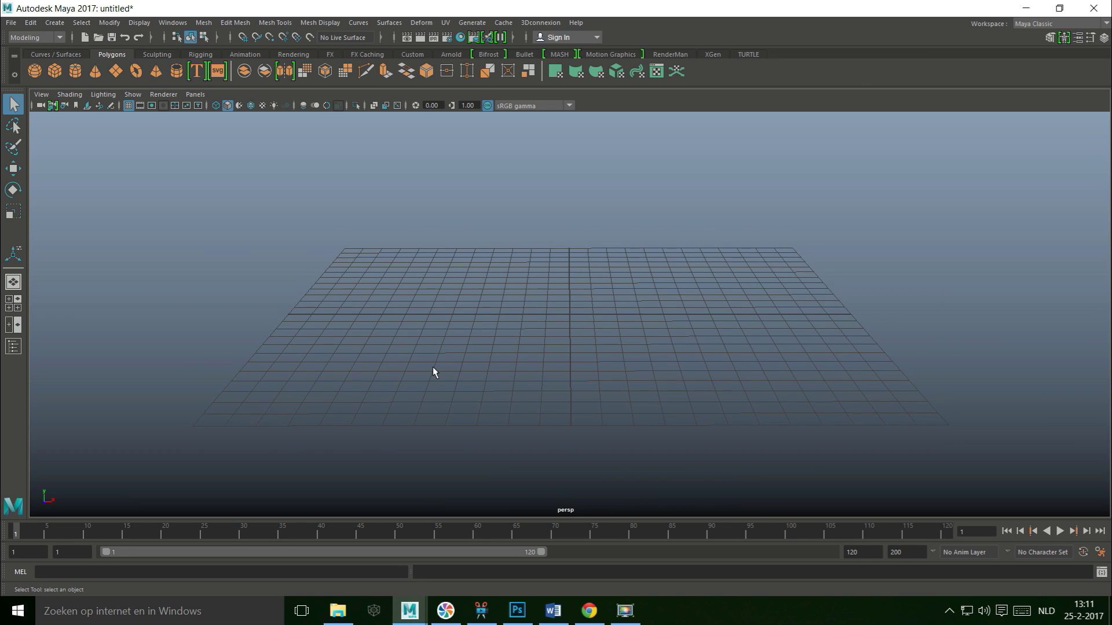
{"action": "middle_click_drag", "start_coordinate": [432, 367], "coordinate": [393, 362], "text": "alt"}
{"action": "left_click", "coordinate": [54, 70]}
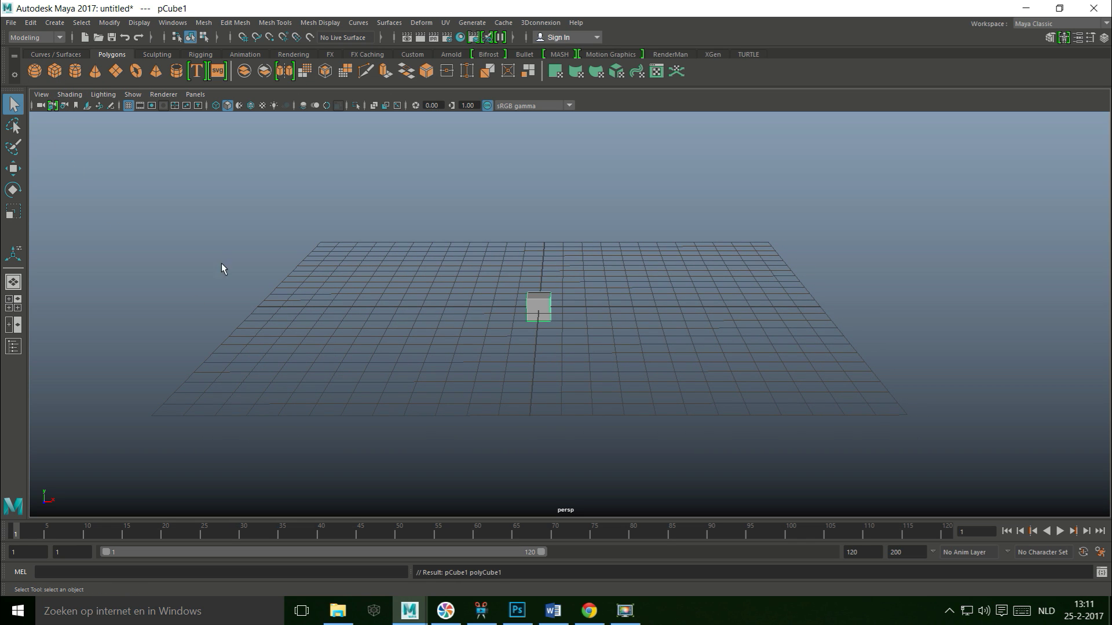
{"action": "key", "text": "w"}
{"action": "left_click_drag", "start_coordinate": [596, 307], "coordinate": [318, 328]}
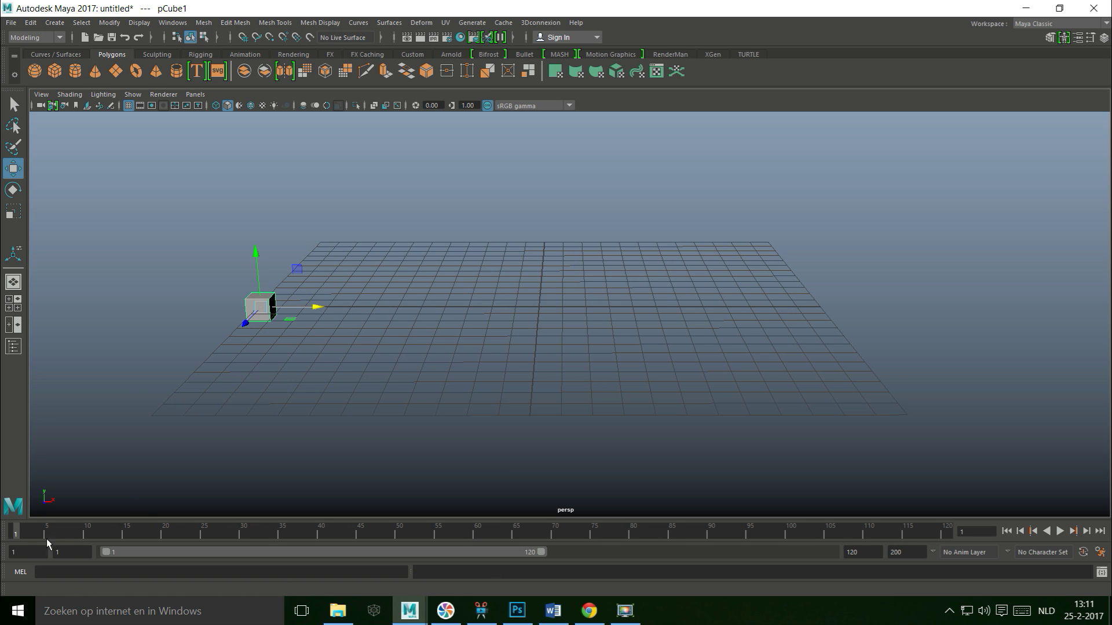
Keyframe the cube at frame 5 and, moved along X to about 8.5, at frame 100, and deselect it
{"action": "left_click_drag", "start_coordinate": [17, 531], "coordinate": [51, 542]}
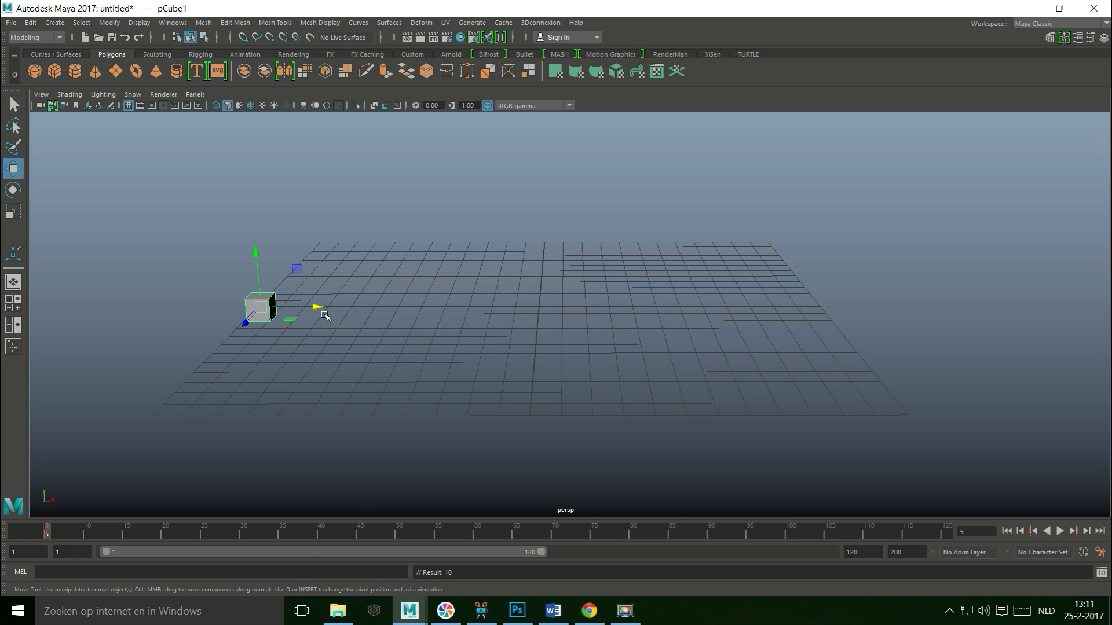
{"action": "left_click_drag", "start_coordinate": [105, 533], "coordinate": [343, 556]}
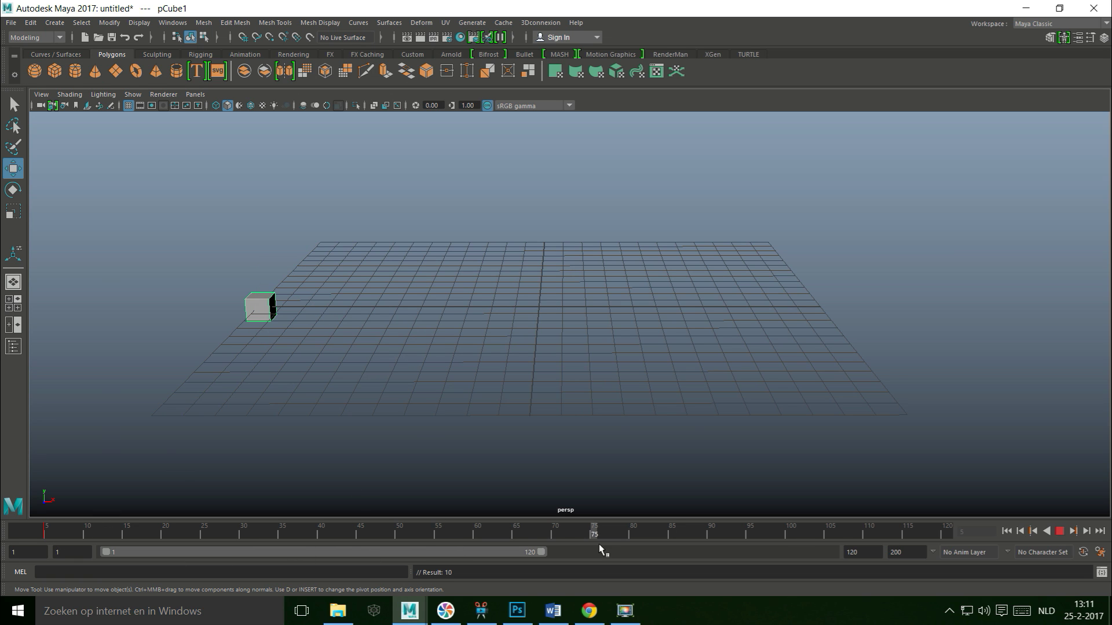
{"action": "left_click_drag", "start_coordinate": [666, 546], "coordinate": [783, 545]}
{"action": "left_click_drag", "start_coordinate": [315, 307], "coordinate": [794, 377]}
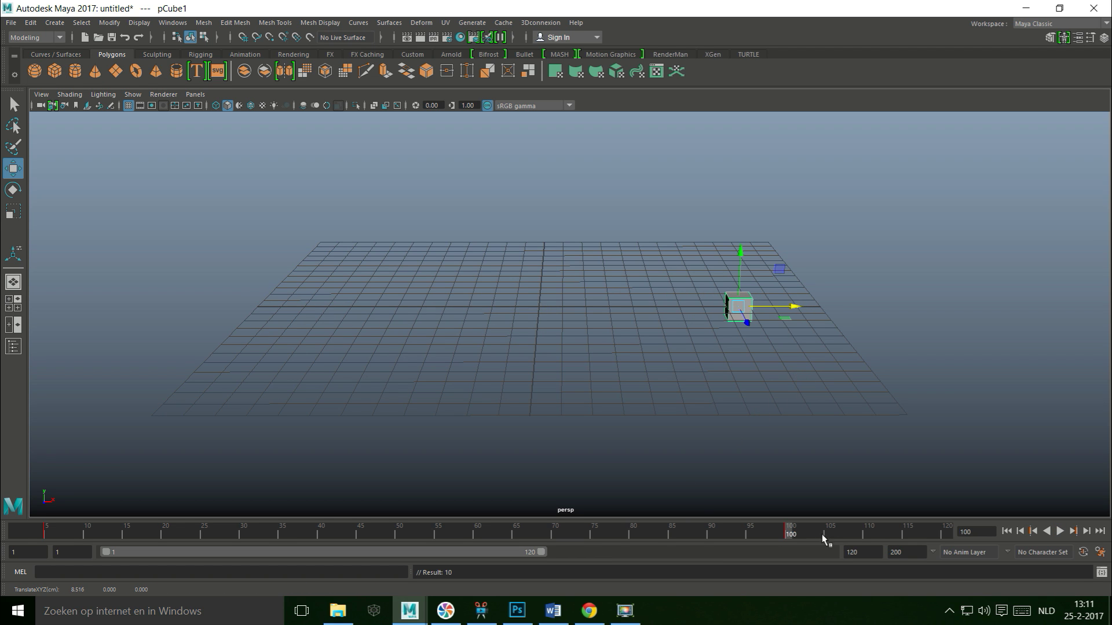
{"action": "left_click", "coordinate": [743, 417]}
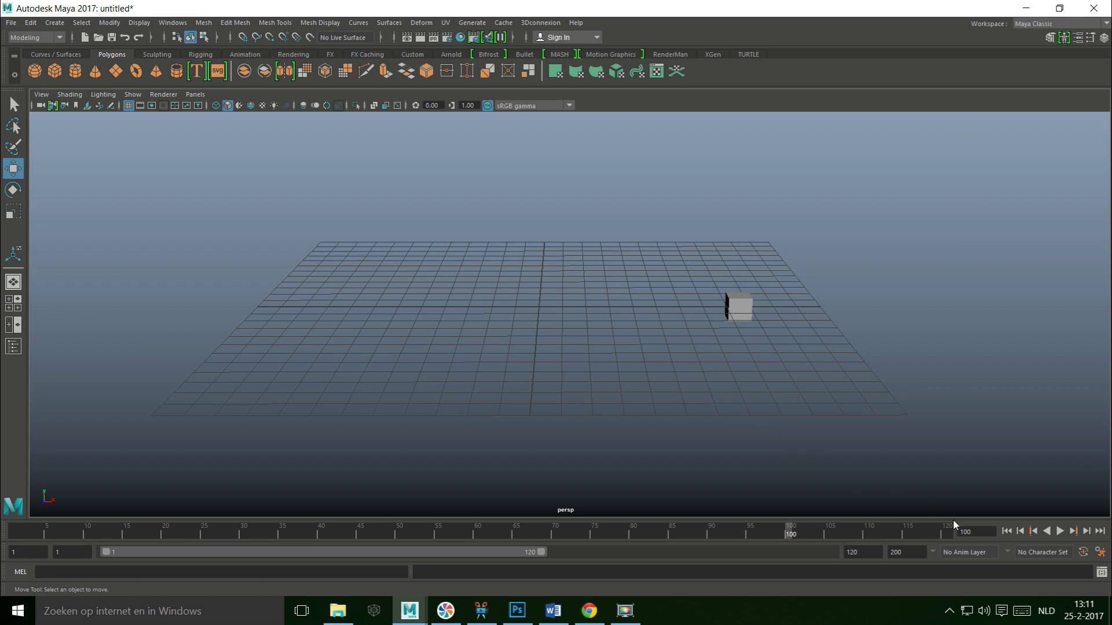
Play the cube animation from the start, stop it, and return to the first frame
{"action": "left_click", "coordinate": [1006, 531]}
{"action": "left_click", "coordinate": [1058, 535]}
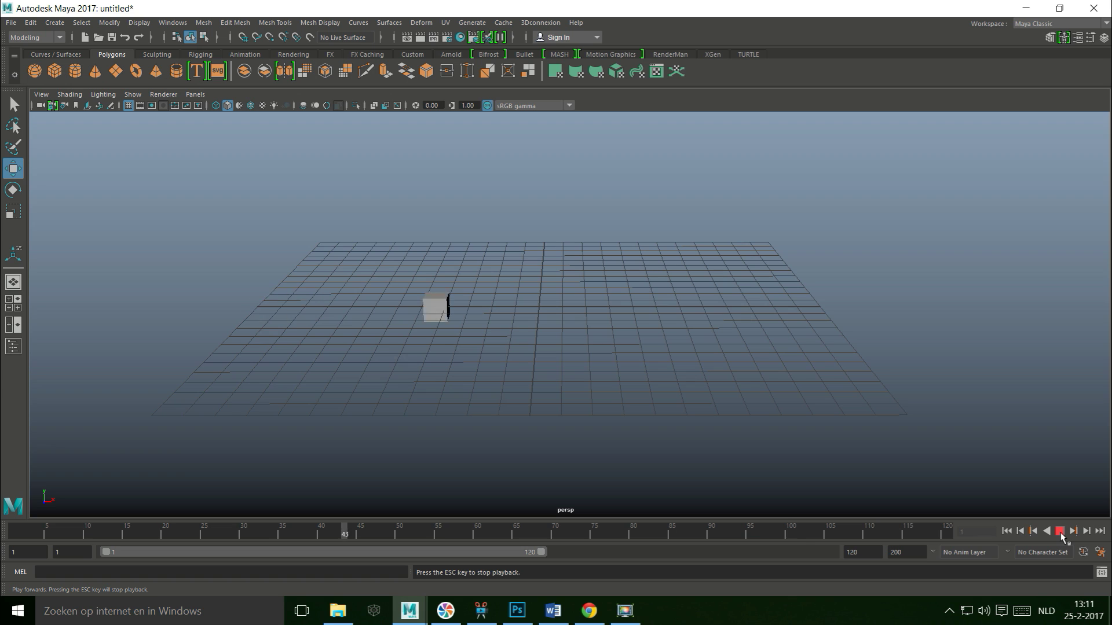
{"action": "left_click", "coordinate": [1060, 531]}
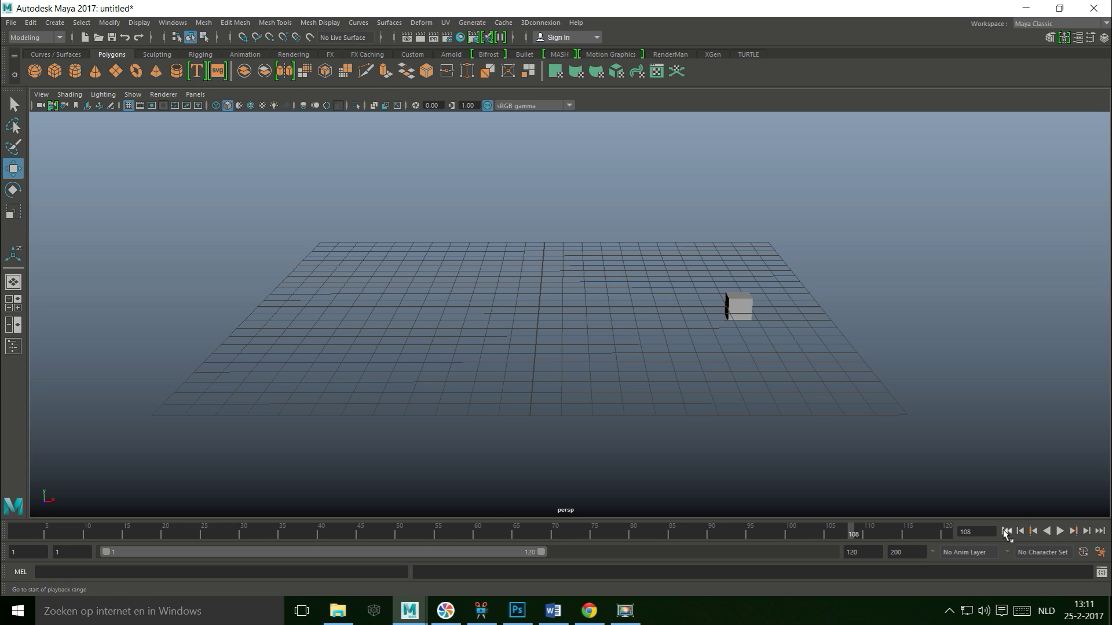
{"action": "left_click", "coordinate": [1006, 530]}
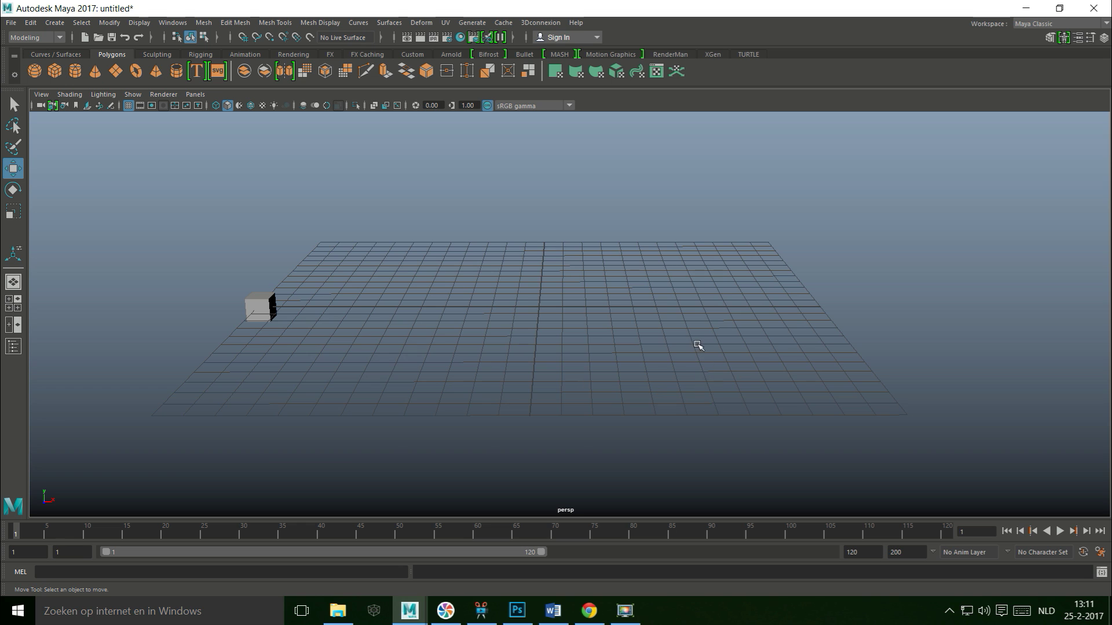
Play the opening frames of the cube animation again and scrub back to frame 1
{"action": "mouse_move", "coordinate": [697, 345]}
{"action": "left_mouse_down", "text": "alt"}
{"action": "mouse_move", "coordinate": [688, 372]}
{"action": "mouse_move", "coordinate": [702, 363]}
{"action": "left_mouse_up", "text": "alt"}
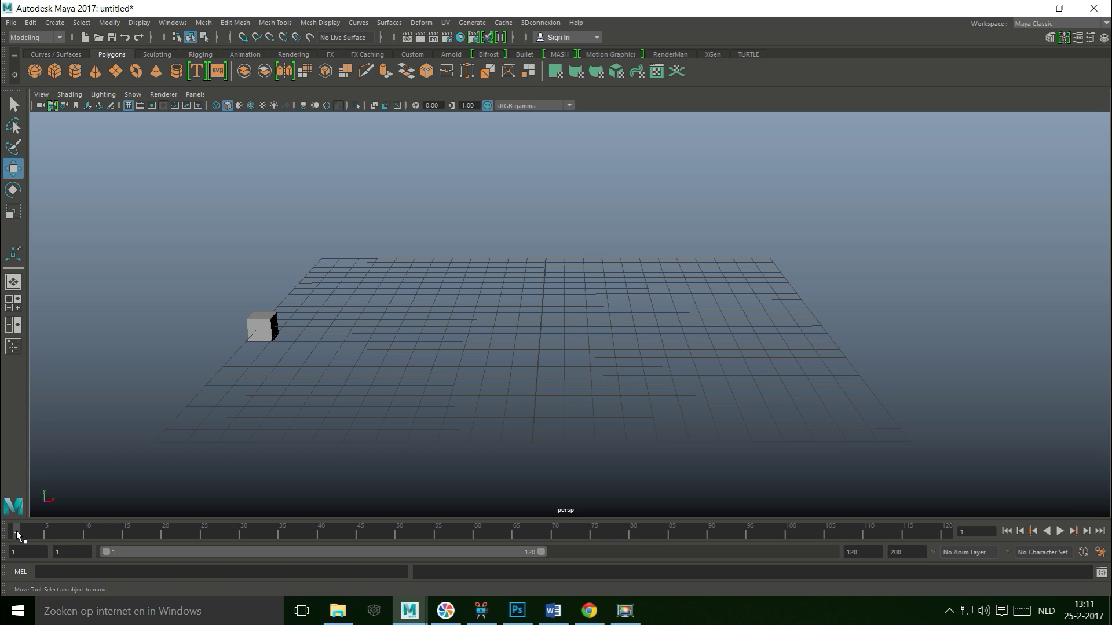
{"action": "key", "text": "alt+v"}
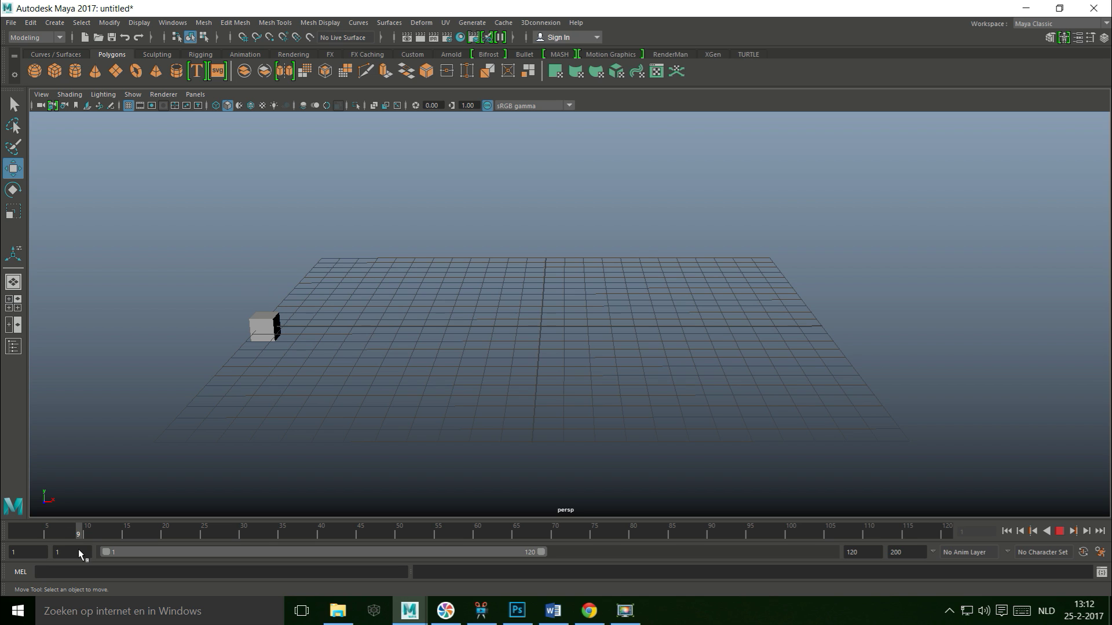
{"action": "left_click", "coordinate": [1, 528]}
{"action": "left_click", "coordinate": [2, 531]}
{"action": "left_click_drag", "start_coordinate": [81, 532], "coordinate": [13, 535]}
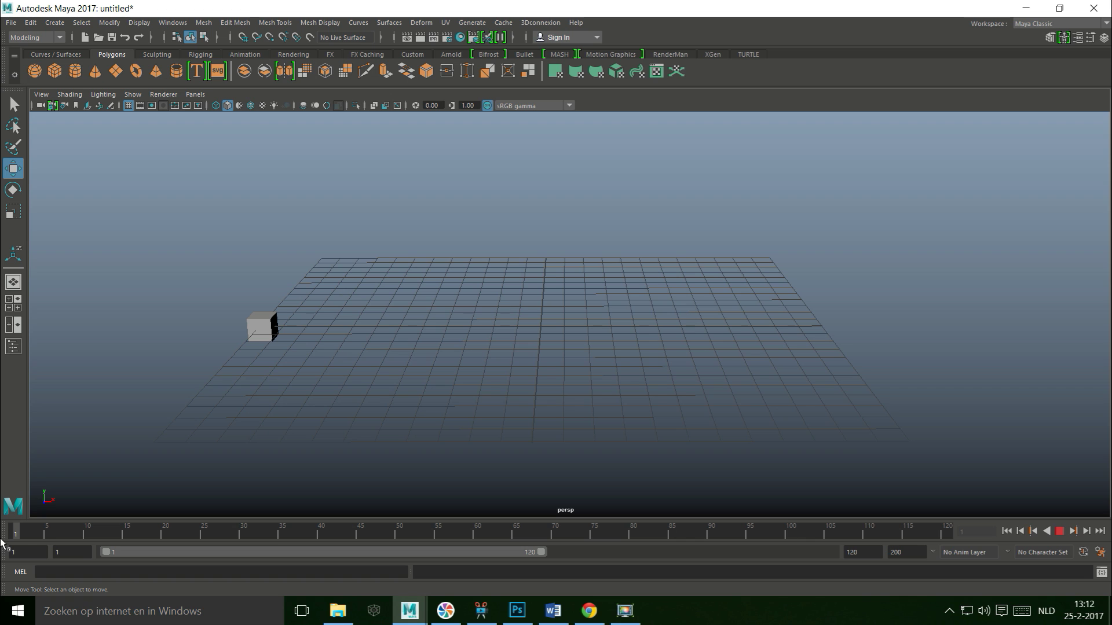
Select the cube, scrub between frames 1 and 5 to inspect its first keyframe, and deselect it
{"action": "left_click", "coordinate": [270, 325]}
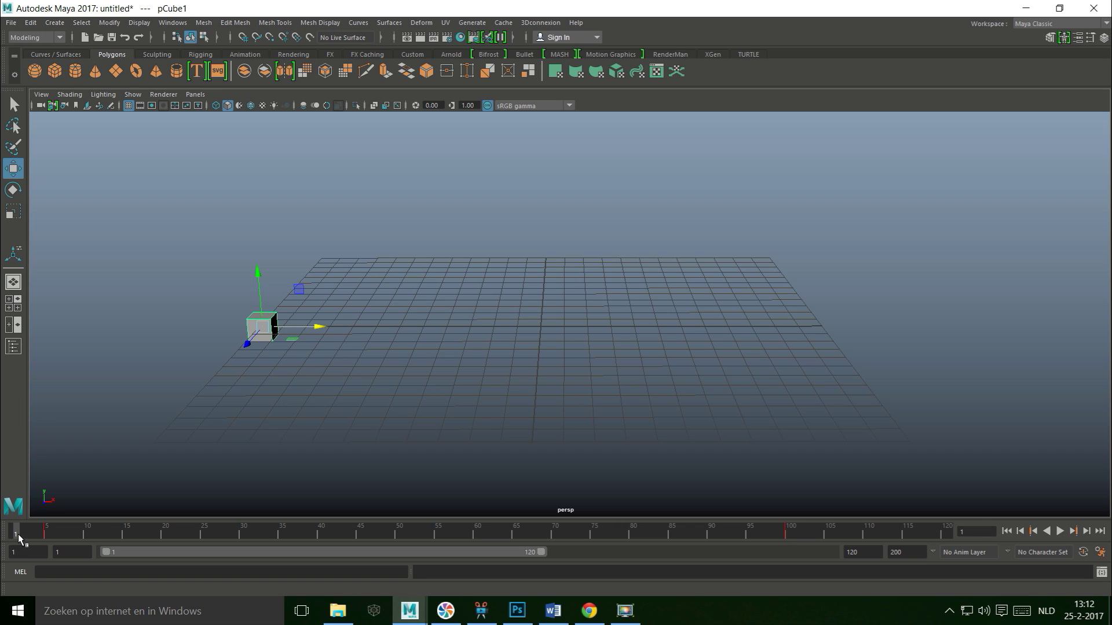
{"action": "key", "text": "alt+v"}
{"action": "left_click_drag", "start_coordinate": [46, 539], "coordinate": [12, 541]}
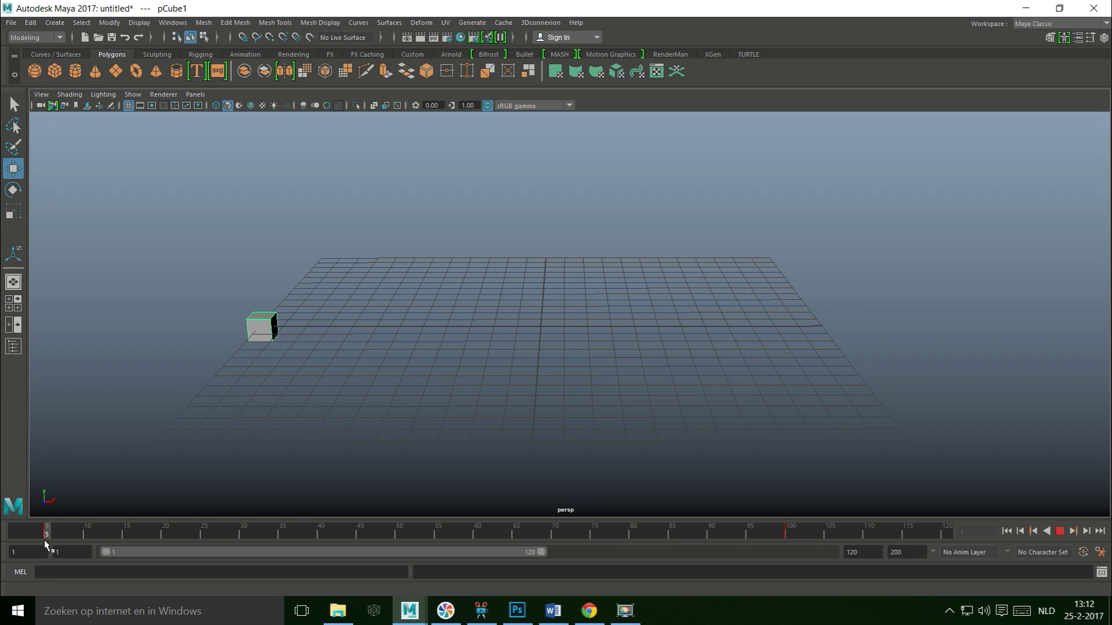
{"action": "left_click", "coordinate": [43, 538]}
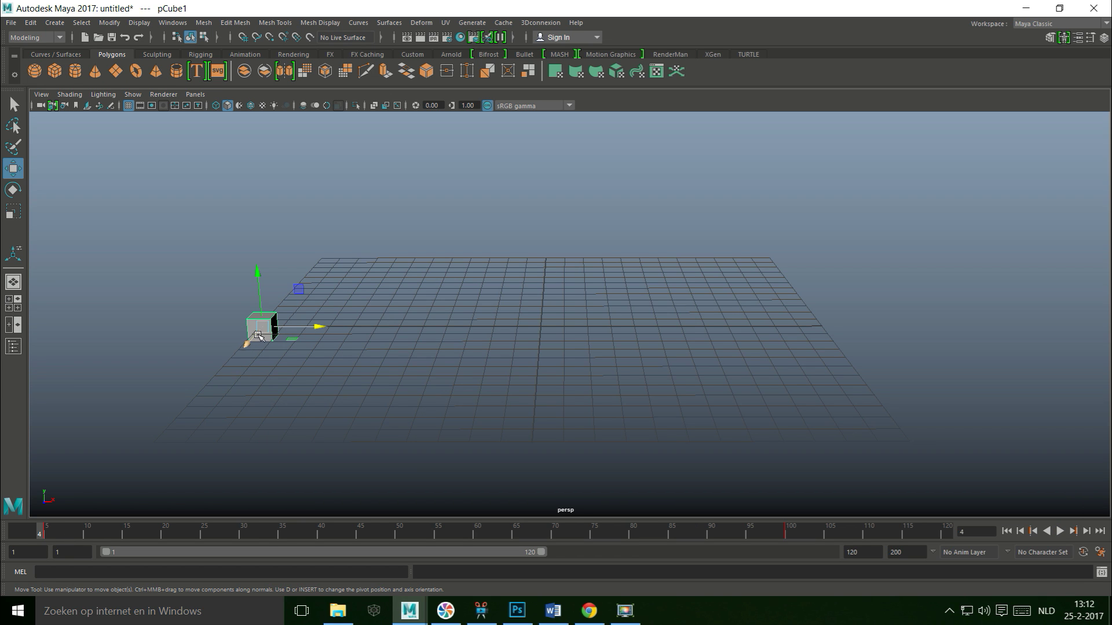
{"action": "mouse_move", "coordinate": [48, 537]}
{"action": "left_mouse_down"}
{"action": "mouse_move", "coordinate": [790, 567]}
{"action": "mouse_move", "coordinate": [915, 555]}
{"action": "mouse_move", "coordinate": [119, 509]}
{"action": "mouse_move", "coordinate": [2, 521]}
{"action": "left_mouse_up"}
{"action": "left_click", "coordinate": [306, 434]}
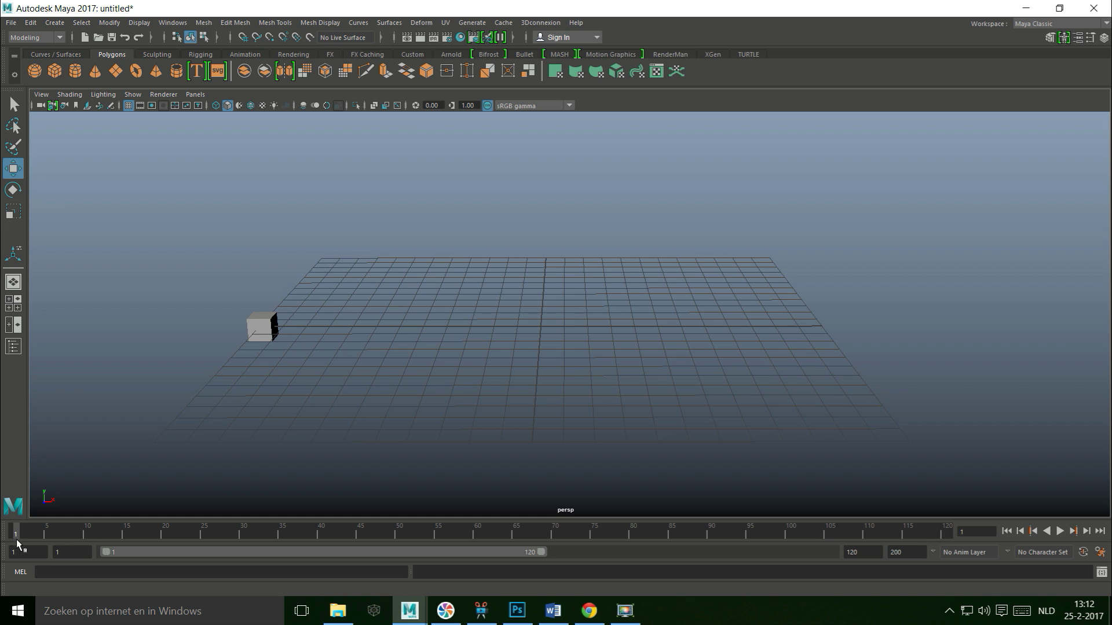
Play the animation to frame 120, extend the playback range to frame 199, and scrub to its end
{"action": "key", "text": "alt+v"}
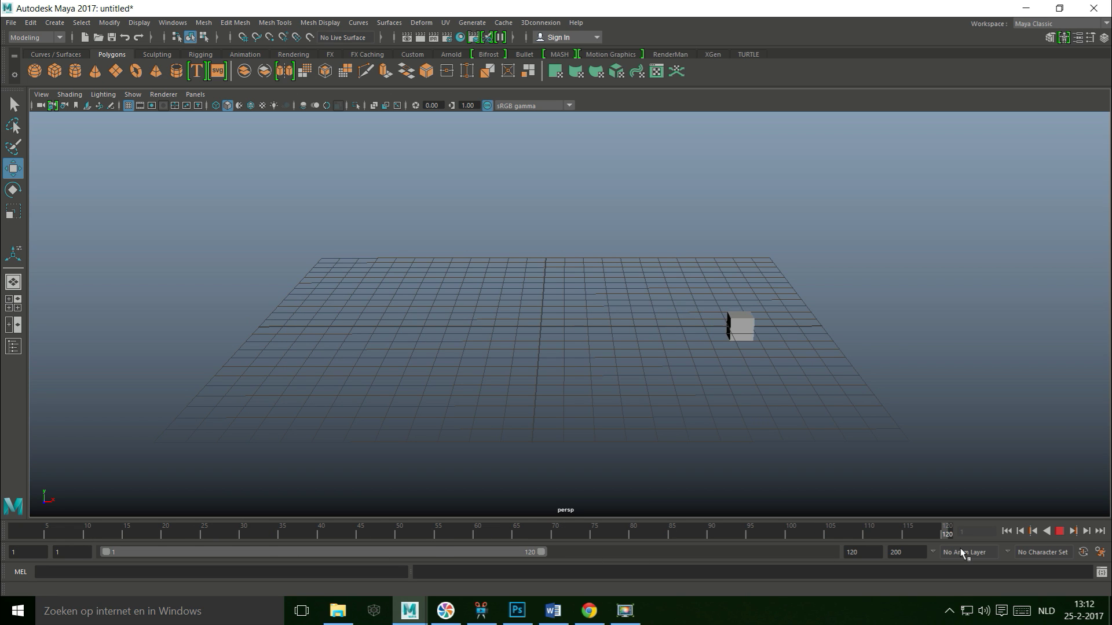
{"action": "key", "text": "alt+v"}
{"action": "left_click_drag", "start_coordinate": [540, 554], "coordinate": [853, 565]}
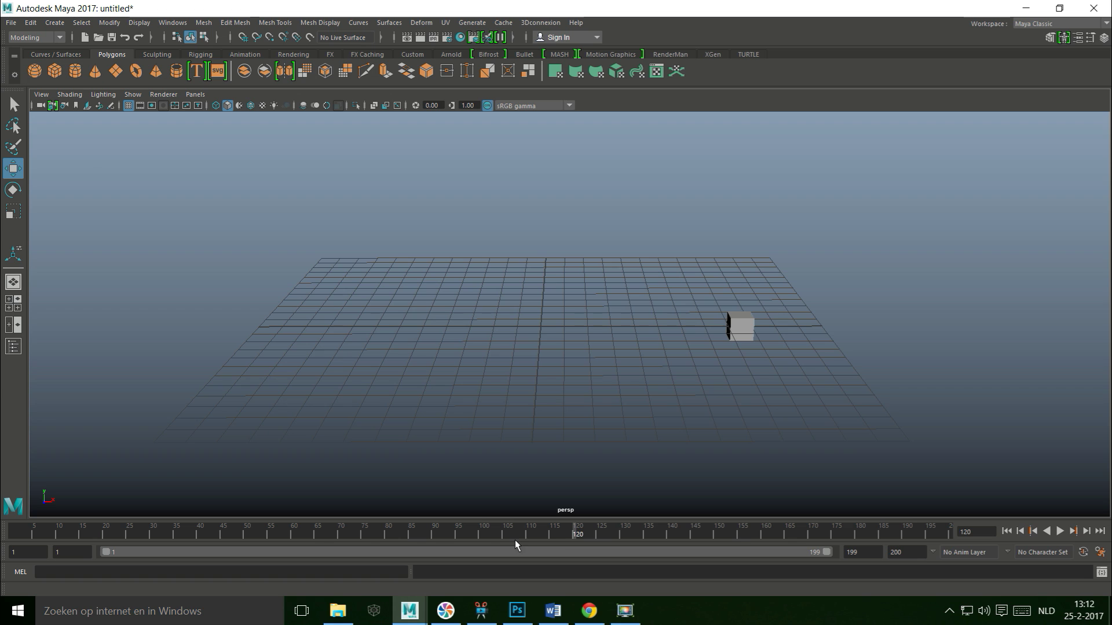
{"action": "left_click_drag", "start_coordinate": [582, 537], "coordinate": [967, 538]}
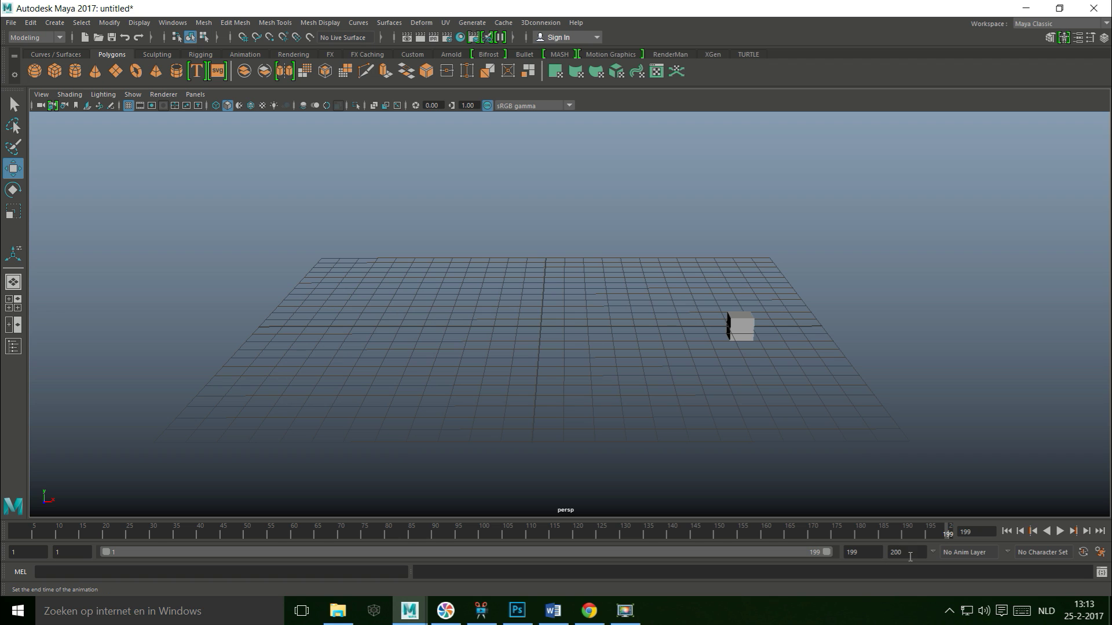
Set the animation end time to 500 frames
{"action": "double_click", "coordinate": [913, 551]}
{"action": "double_click", "coordinate": [26, 552]}
{"action": "double_click", "coordinate": [908, 553]}
{"action": "key", "text": "Return"}
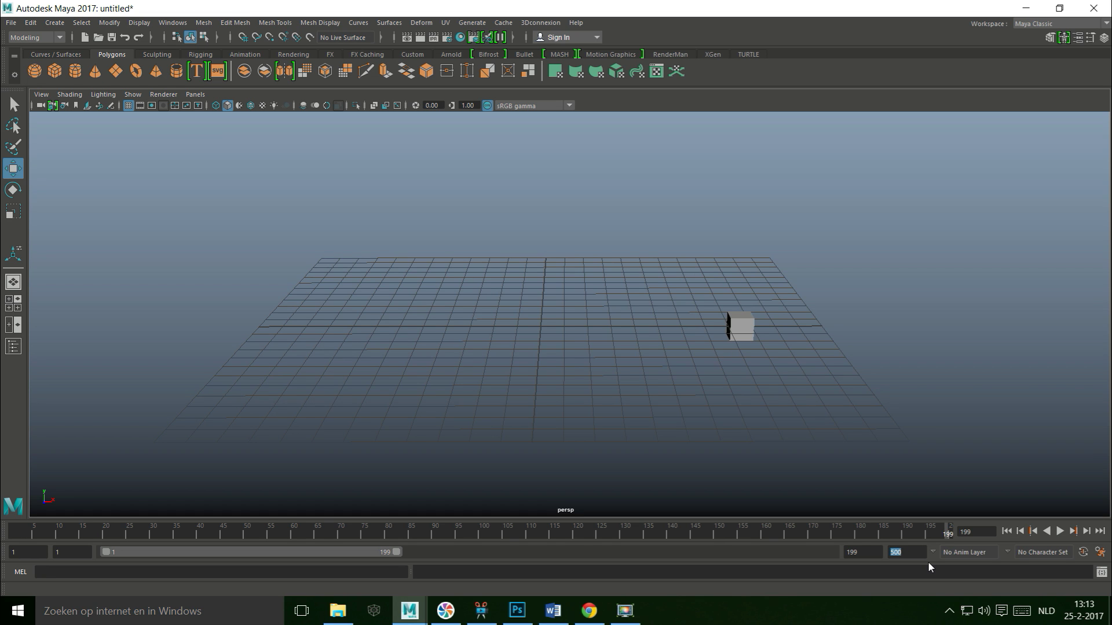
Try resizing and sliding the playback range along the timeline, and set it to frames 1 to 50
{"action": "left_click_drag", "start_coordinate": [396, 554], "coordinate": [526, 564]}
{"action": "left_click_drag", "start_coordinate": [232, 551], "coordinate": [109, 553]}
{"action": "left_click_drag", "start_coordinate": [525, 552], "coordinate": [832, 567]}
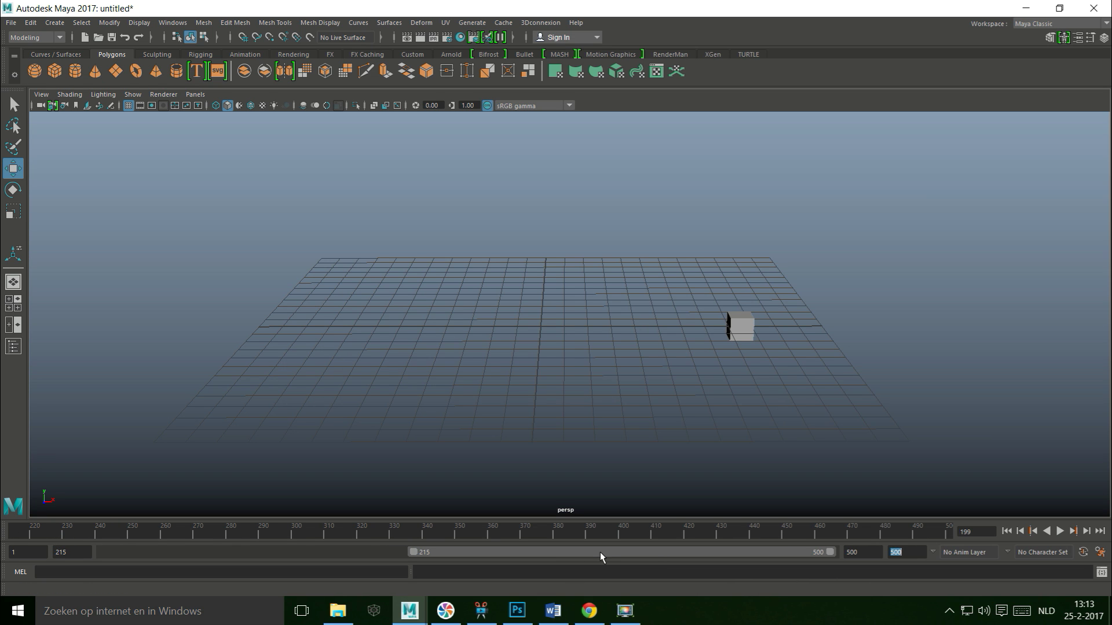
{"action": "left_click_drag", "start_coordinate": [602, 551], "coordinate": [194, 568]}
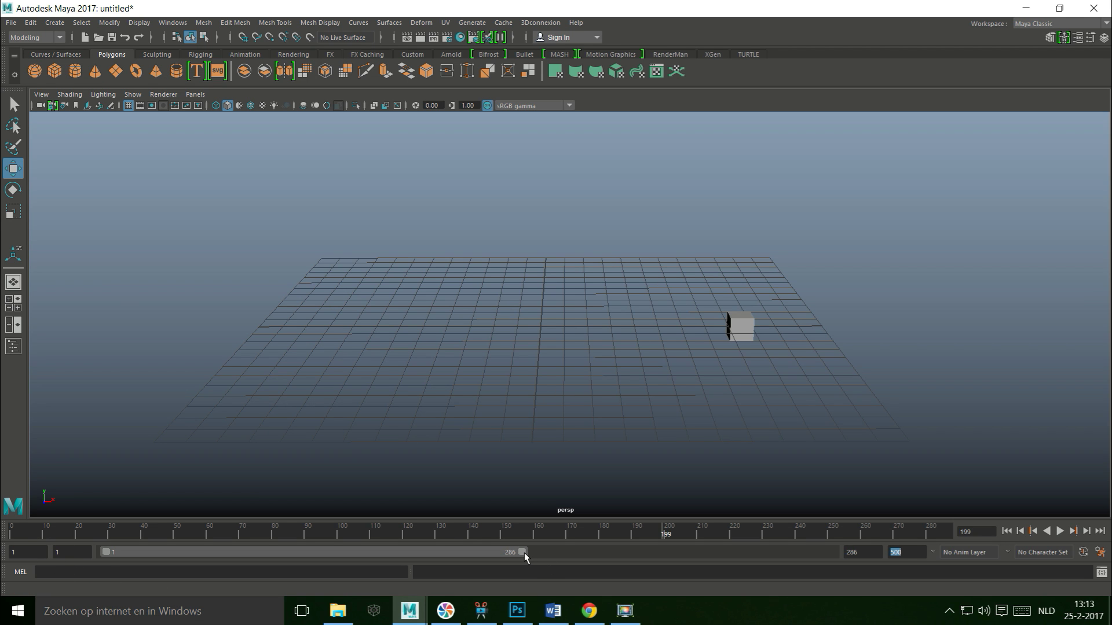
{"action": "left_click_drag", "start_coordinate": [523, 552], "coordinate": [176, 556]}
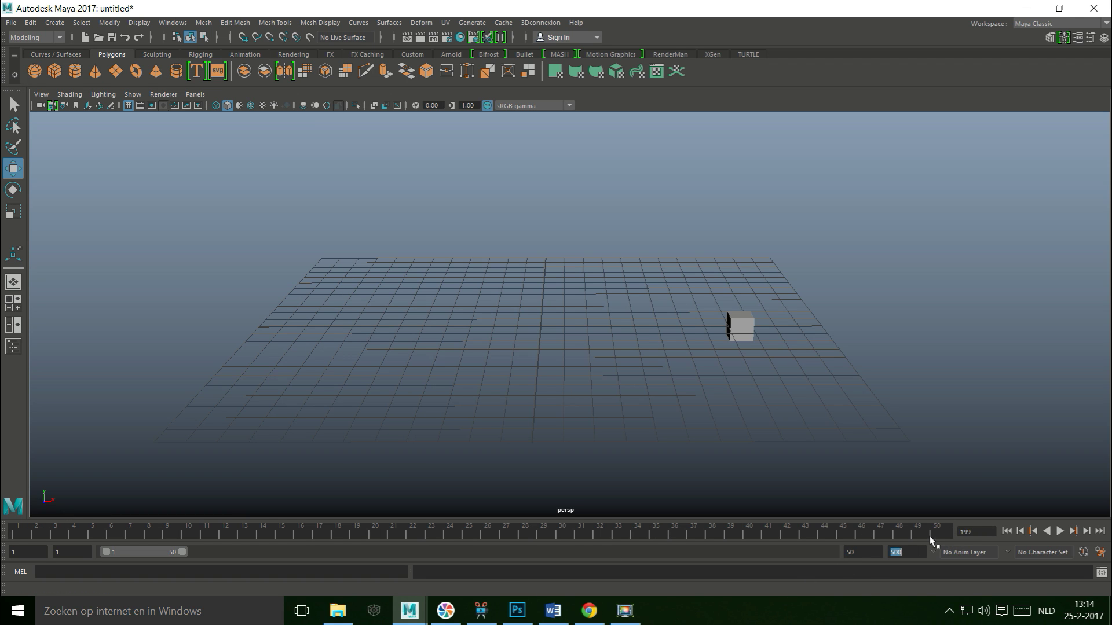
Examine the start and end values of the whole animation and of the playback range
{"action": "left_click", "coordinate": [29, 552]}
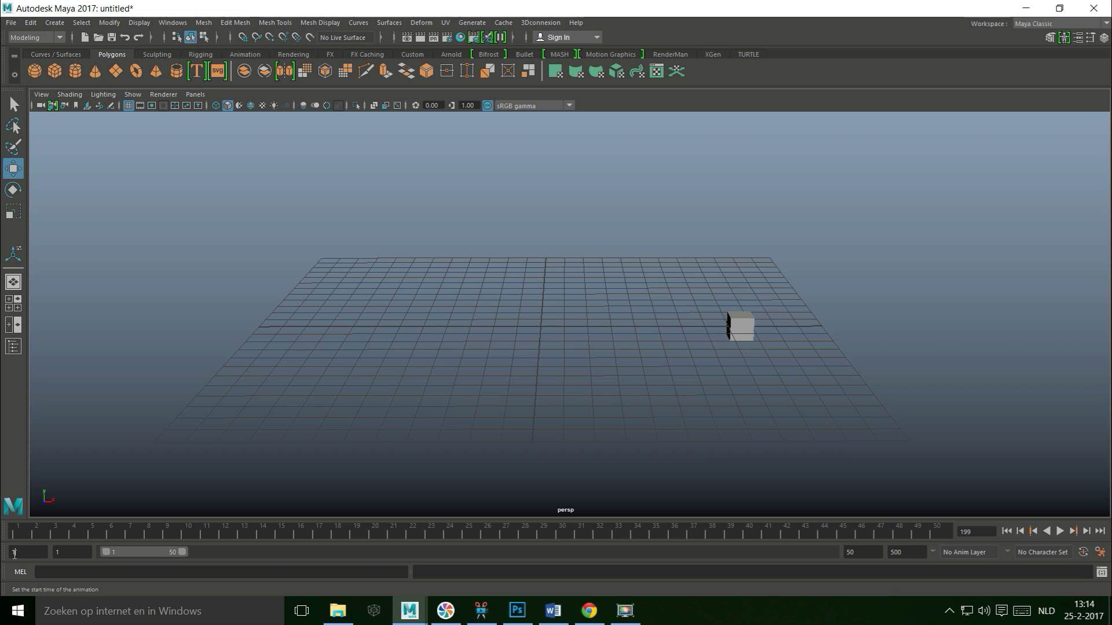
{"action": "left_click", "coordinate": [903, 552]}
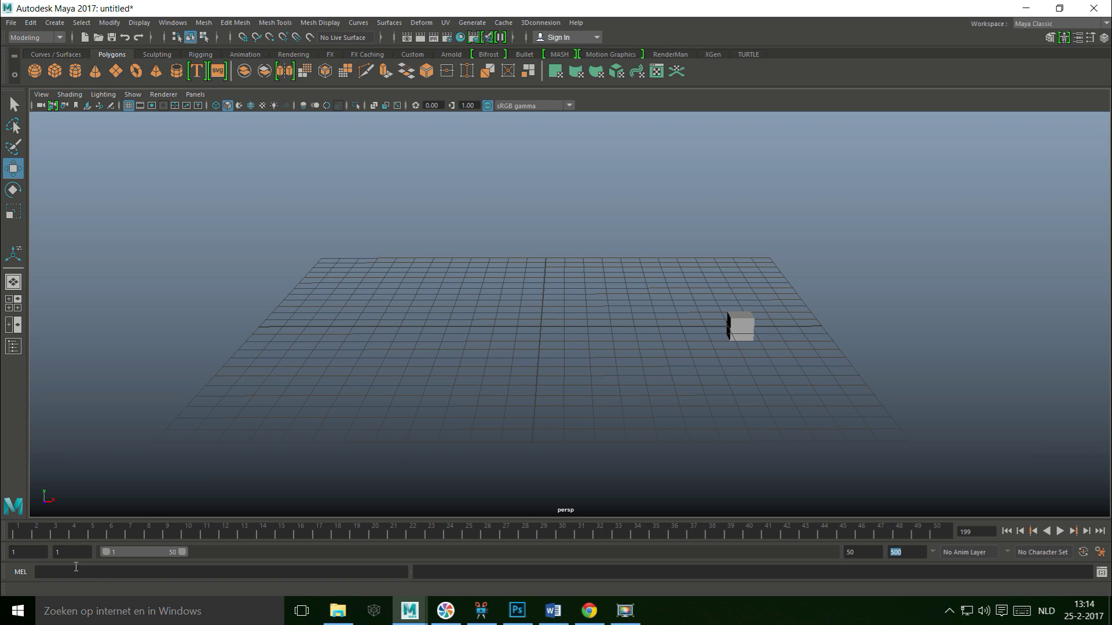
{"action": "double_click", "coordinate": [69, 552]}
{"action": "double_click", "coordinate": [865, 552]}
Play the animation forward and backward, jump to the end of the playback range, and return to its start
{"action": "left_click", "coordinate": [1059, 532]}
{"action": "left_click", "coordinate": [1060, 531]}
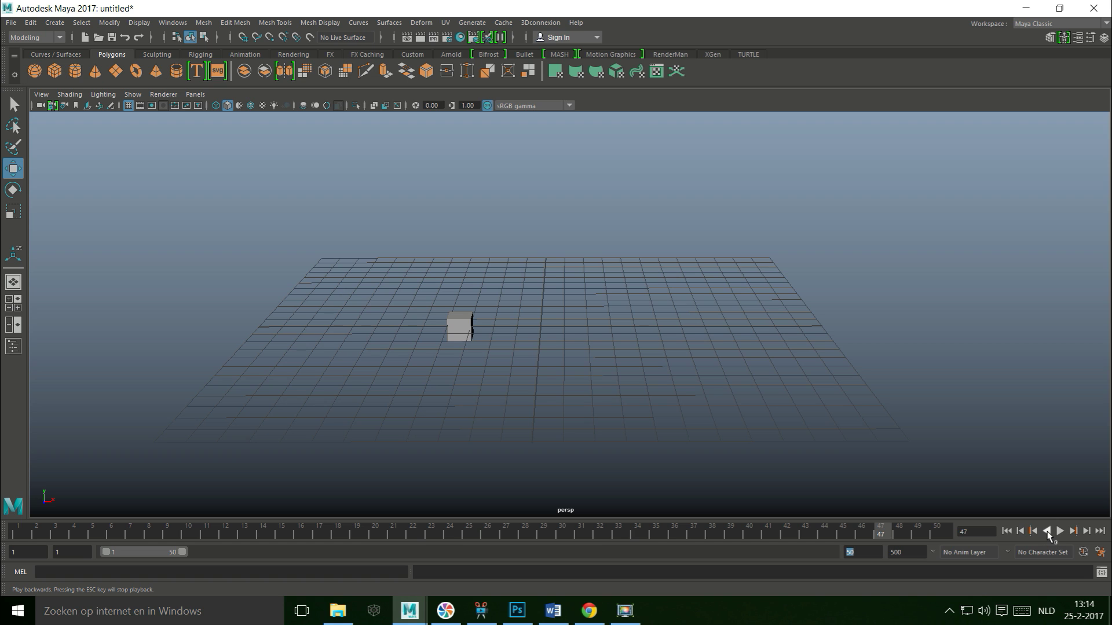
{"action": "left_click", "coordinate": [1047, 531]}
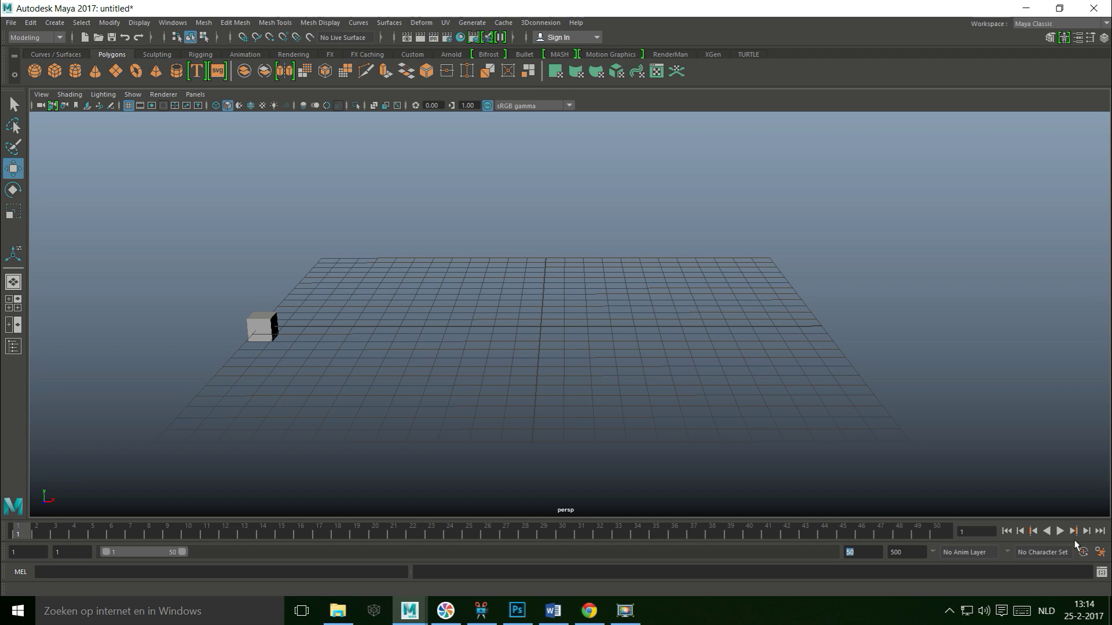
{"action": "left_click", "coordinate": [1100, 532]}
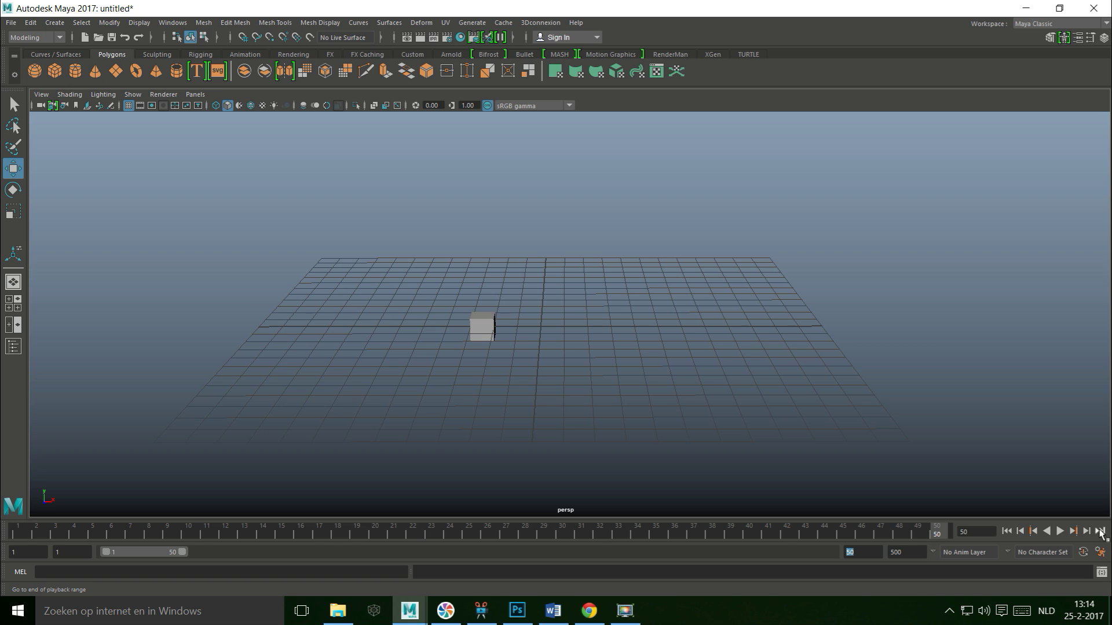
{"action": "left_click", "coordinate": [1007, 532]}
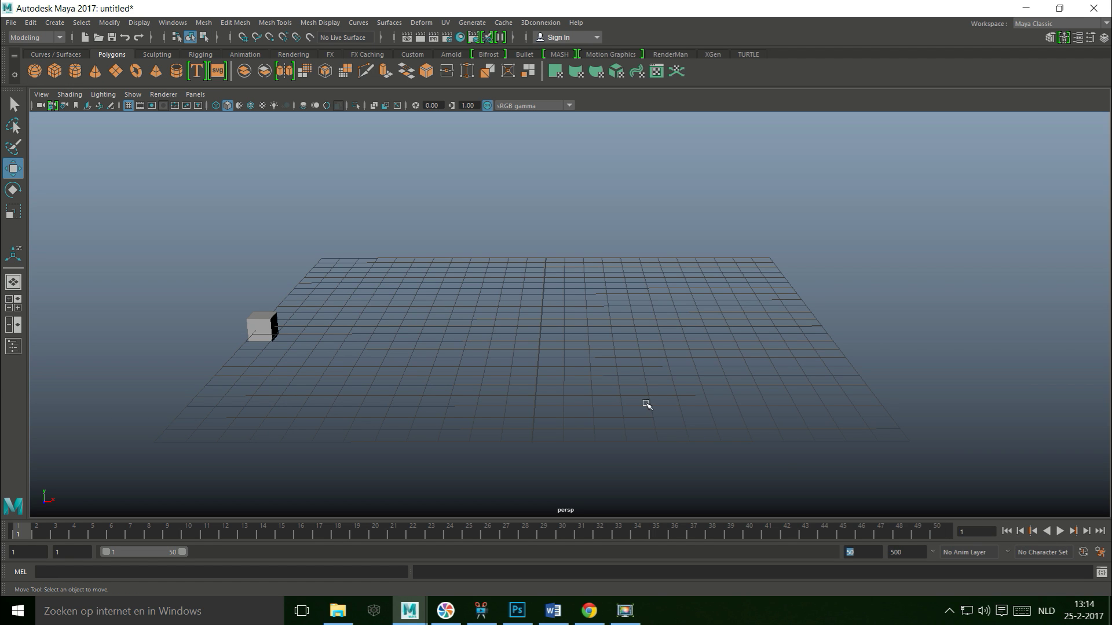